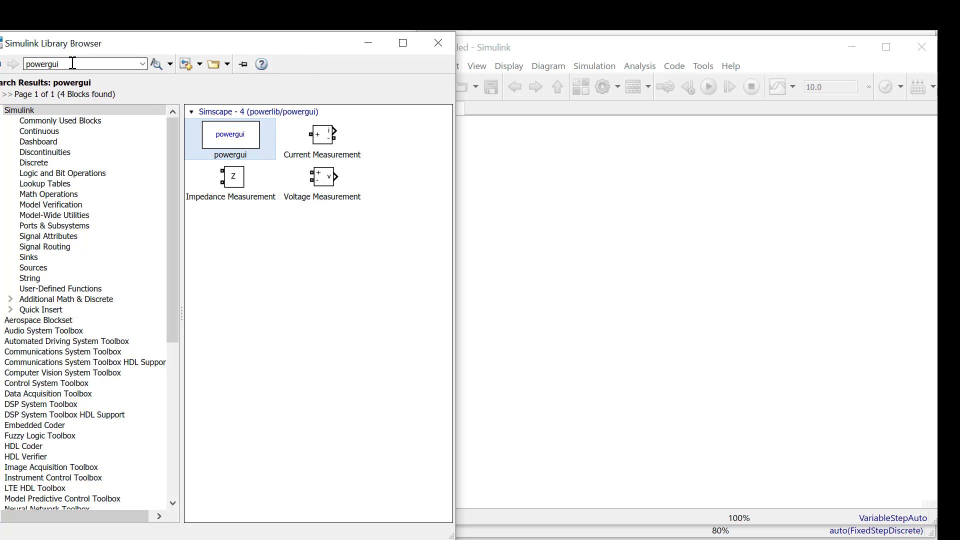
# Add the powergui block to the upper part of the untitled model and narrow the library browser to sit beside the model
pyautogui.click(252, 277)
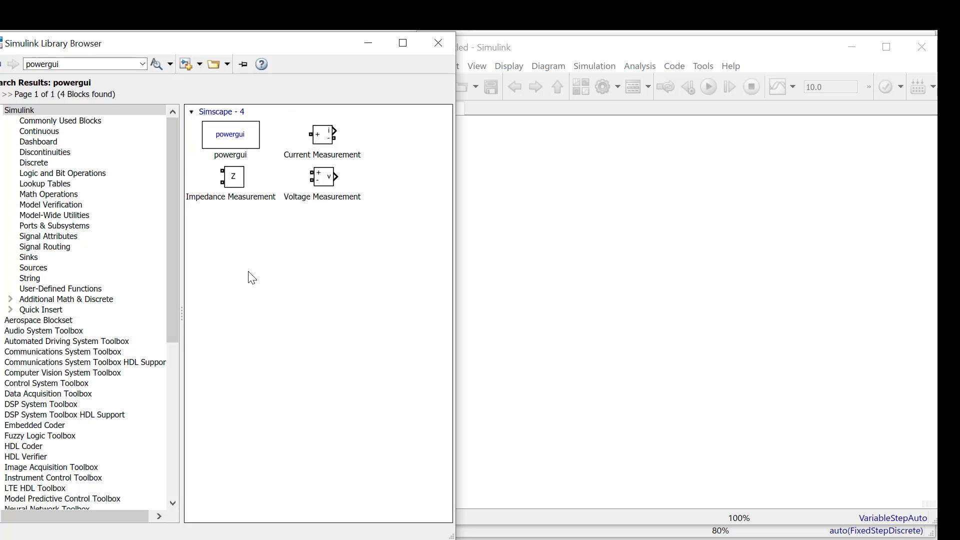
pyautogui.moveTo(222, 139); pyautogui.dragTo(529, 154)
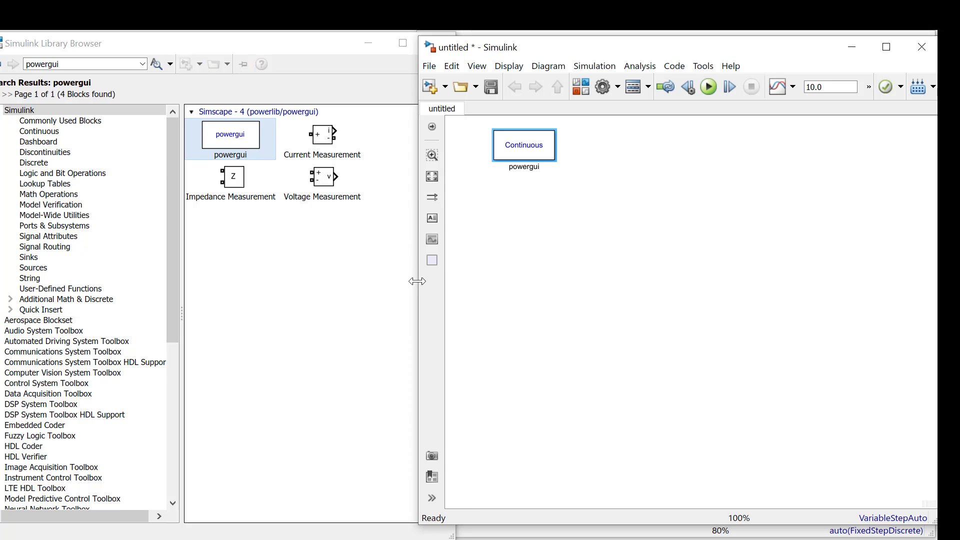
pyautogui.click(402, 288)
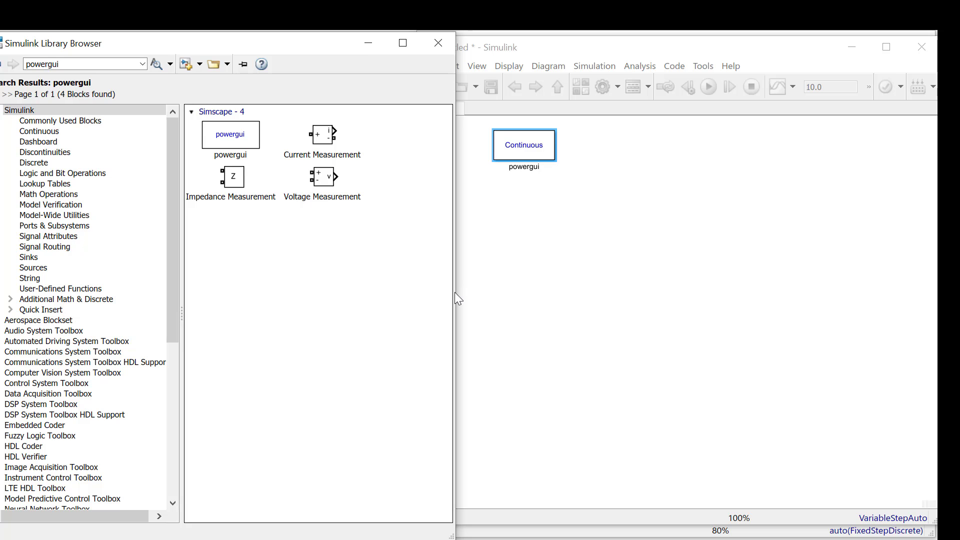
pyautogui.moveTo(455, 295); pyautogui.dragTo(420, 298)
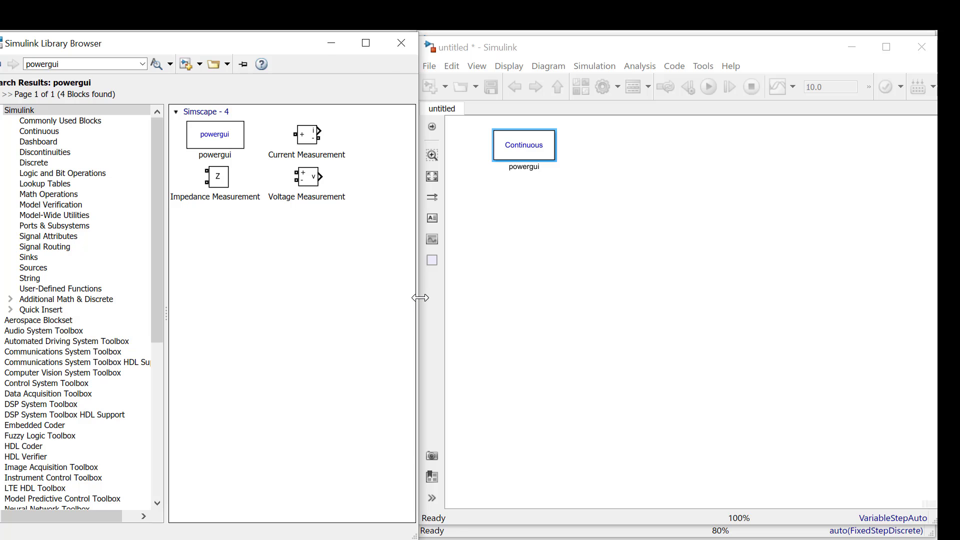
# Search the block library for "sinus"
pyautogui.doubleClick(64, 60)
pyautogui.write('s')
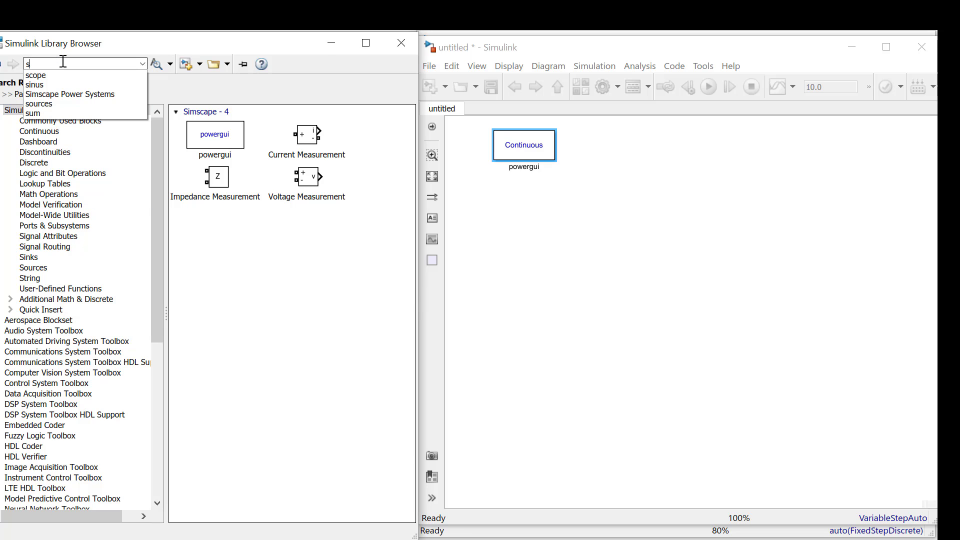
pyautogui.write('inus')
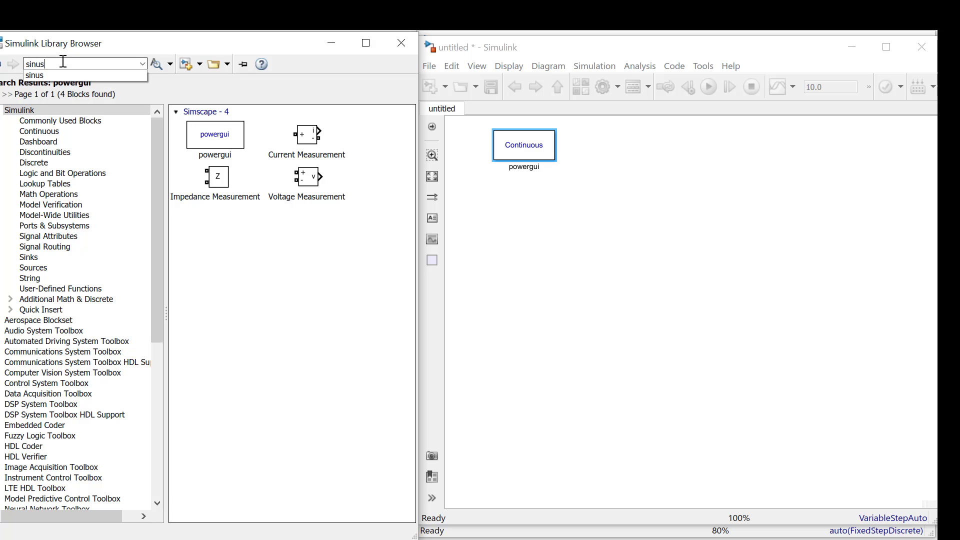
pyautogui.click(157, 65)
# Add the Simscape AC Voltage Source listed above Controlled Voltage Source below the powergui block, with a peak amplitude of 200 V
pyautogui.scroll(-5, 223, 265)
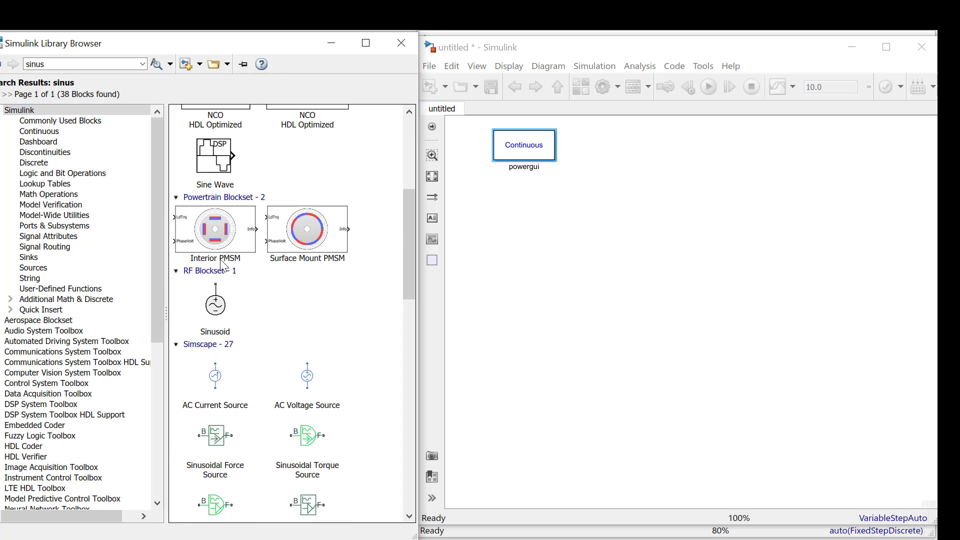
pyautogui.scroll(-1, 263, 386)
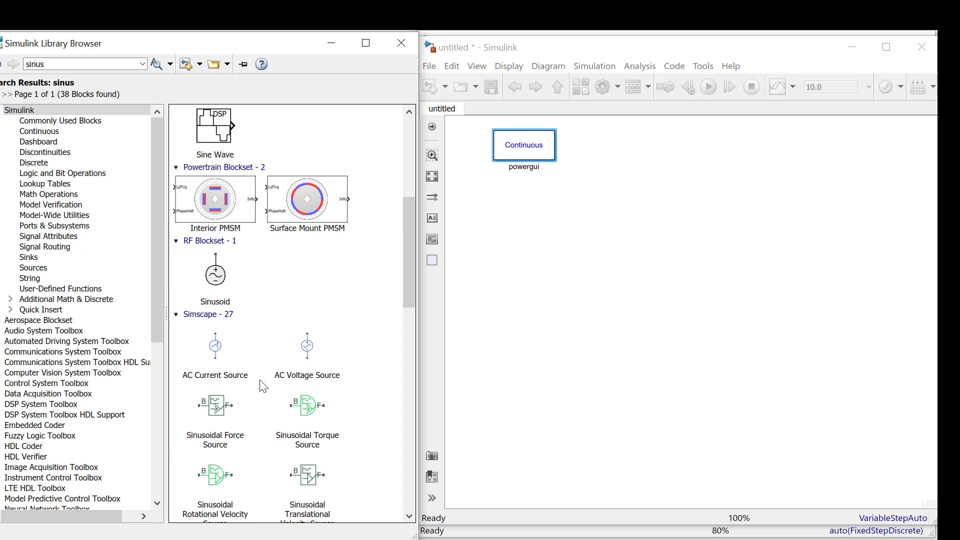
pyautogui.scroll(-10, 263, 386)
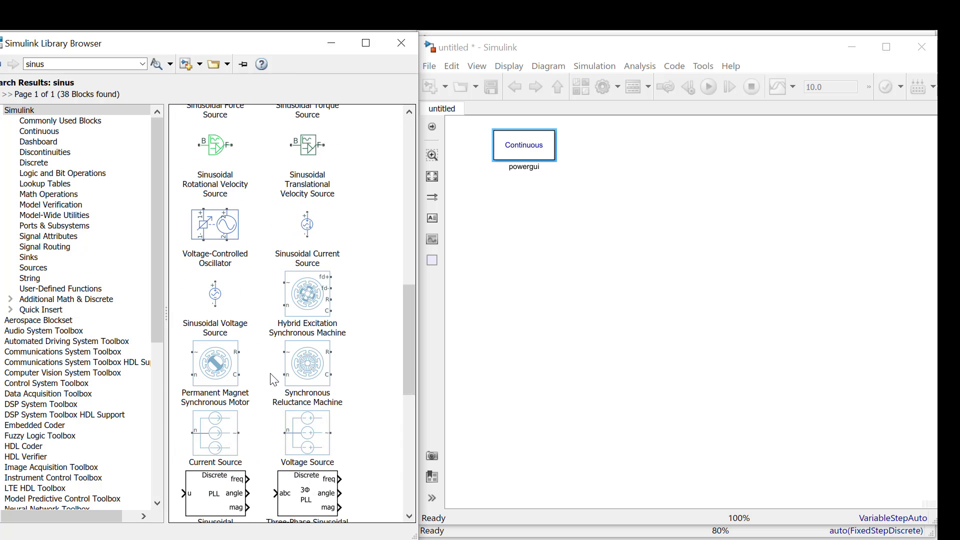
pyautogui.scroll(-8, 271, 378)
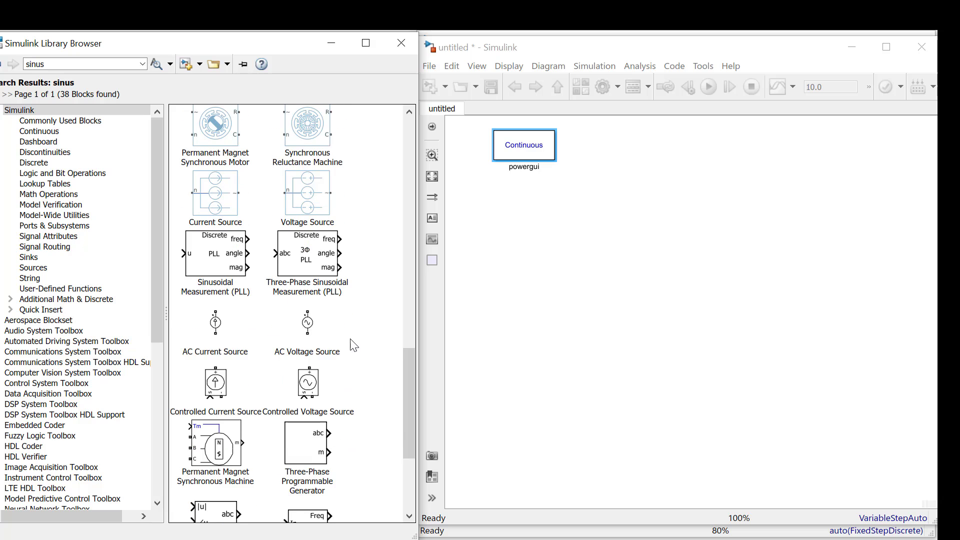
pyautogui.scroll(-3, 352, 345)
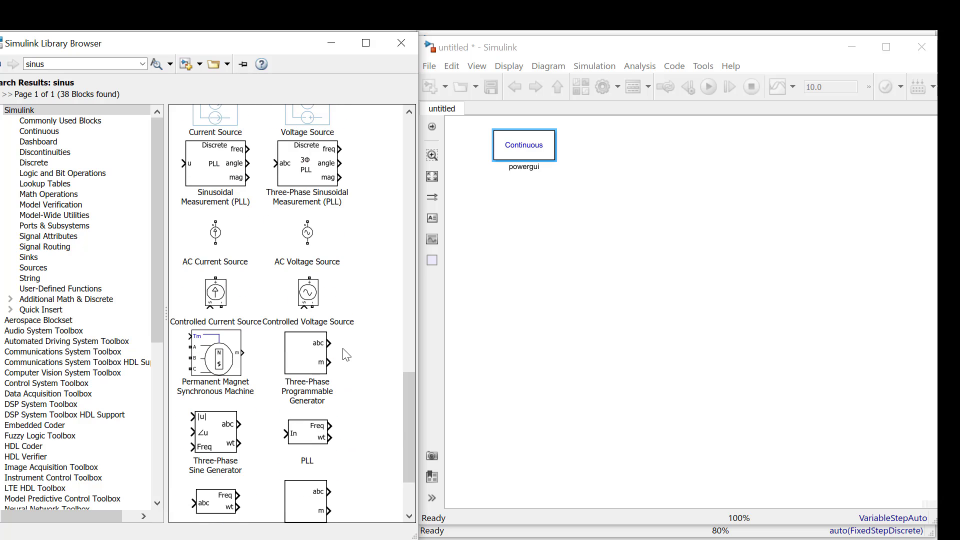
pyautogui.click(307, 238)
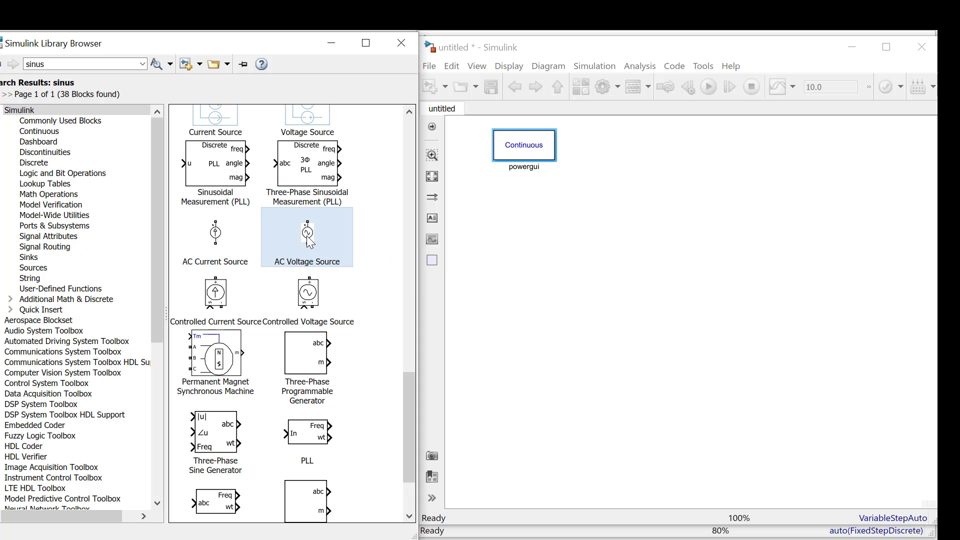
pyautogui.moveTo(311, 243); pyautogui.dragTo(537, 339)
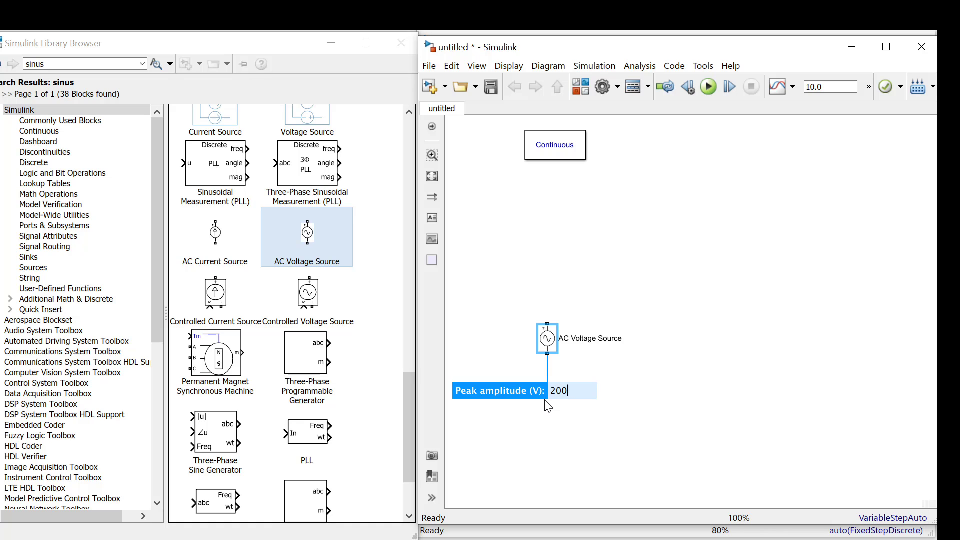
pyautogui.click(597, 435)
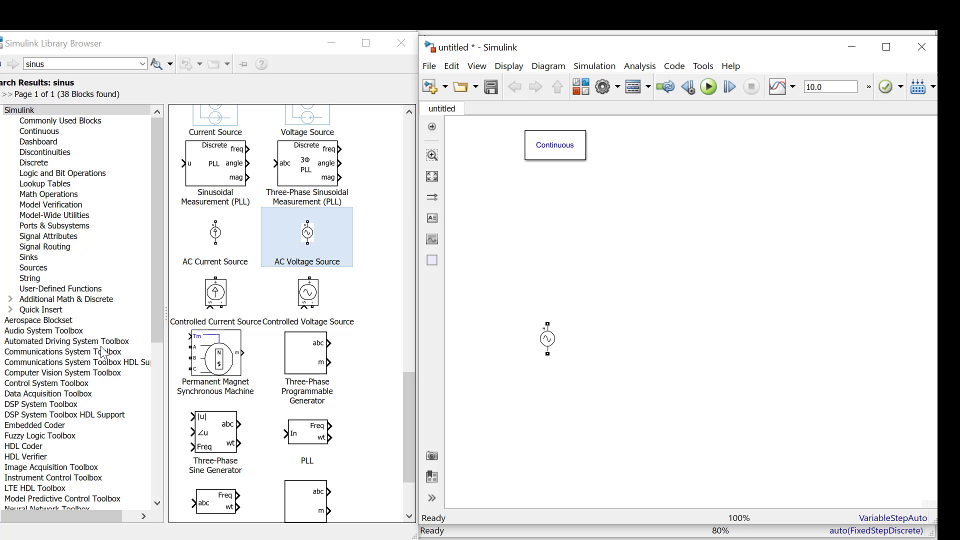
pyautogui.click(548, 338)
pyautogui.click(567, 354)
# Search the block library for "diode", bringing the library browser back into view
pyautogui.doubleClick(52, 64)
pyautogui.write('d')
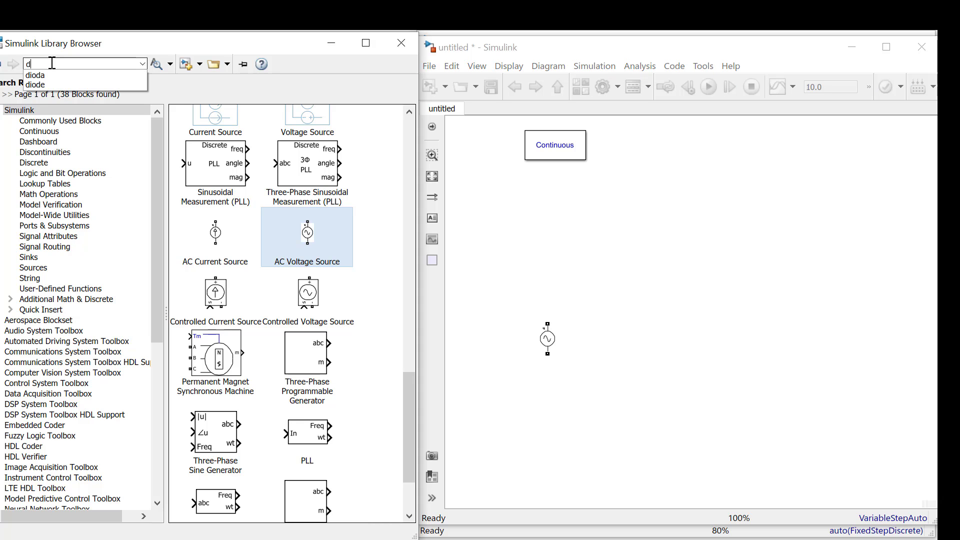
pyautogui.write('iode')
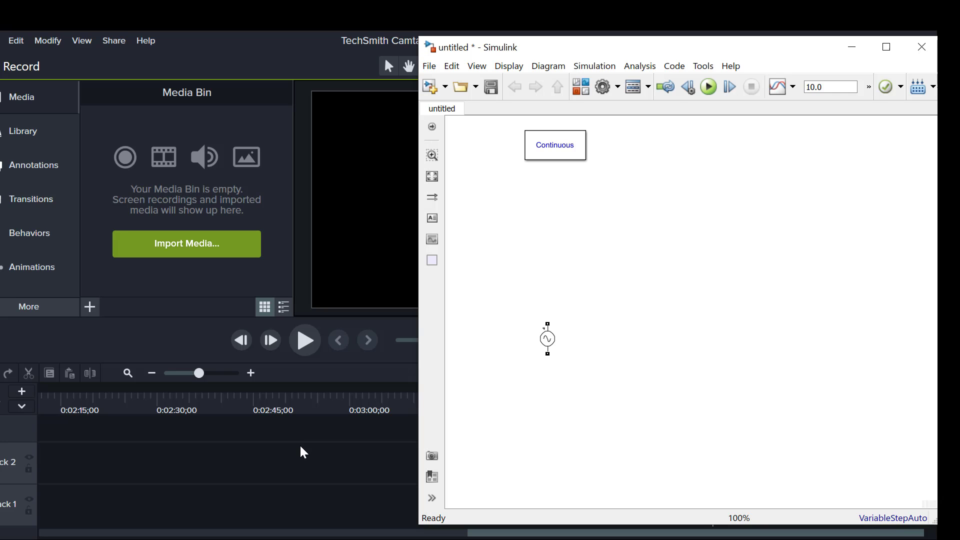
pyautogui.click(550, 343)
pyautogui.click(491, 203)
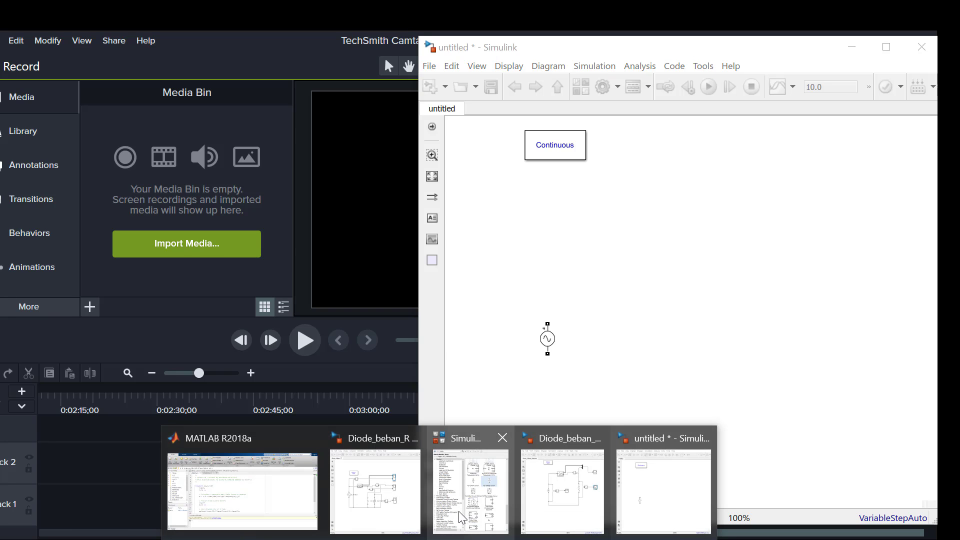
pyautogui.click(467, 507)
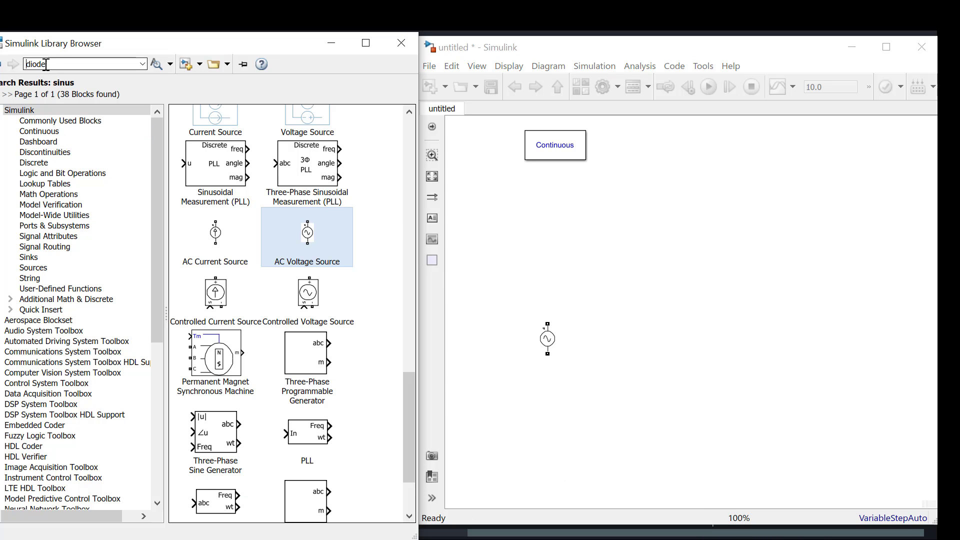
pyautogui.click(160, 67)
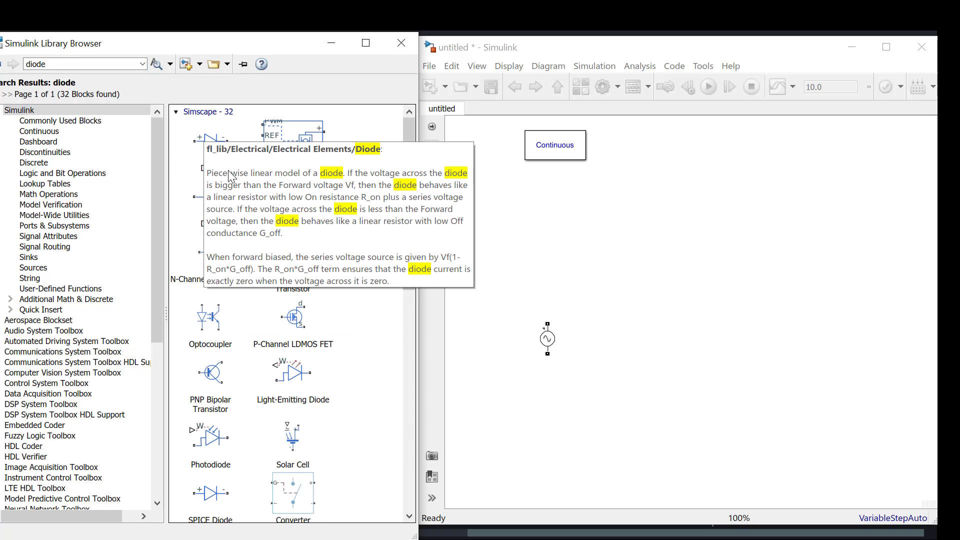
# Add the Diode block with the m measurement port to the model, below and to the right of powergui
pyautogui.moveTo(407, 270); pyautogui.dragTo(404, 498)
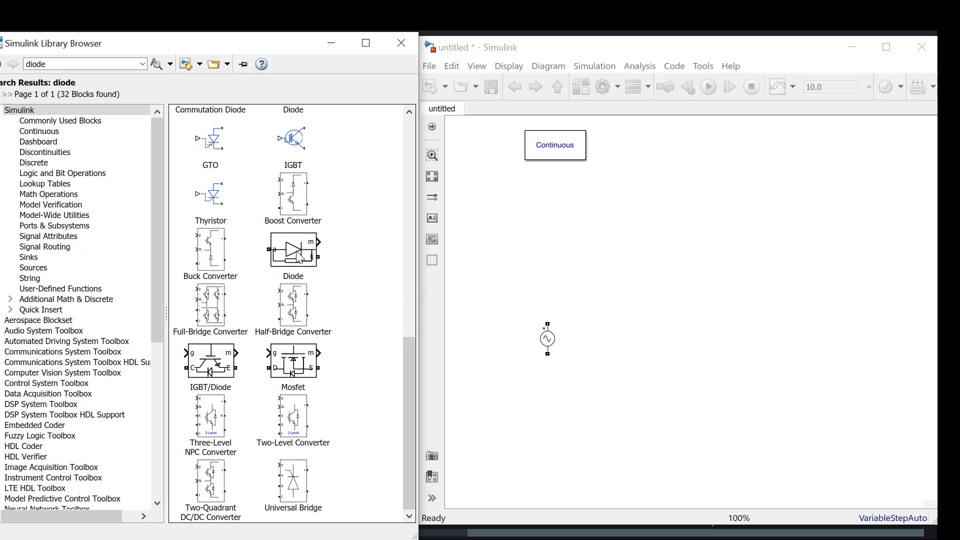
pyautogui.moveTo(299, 256); pyautogui.dragTo(647, 210)
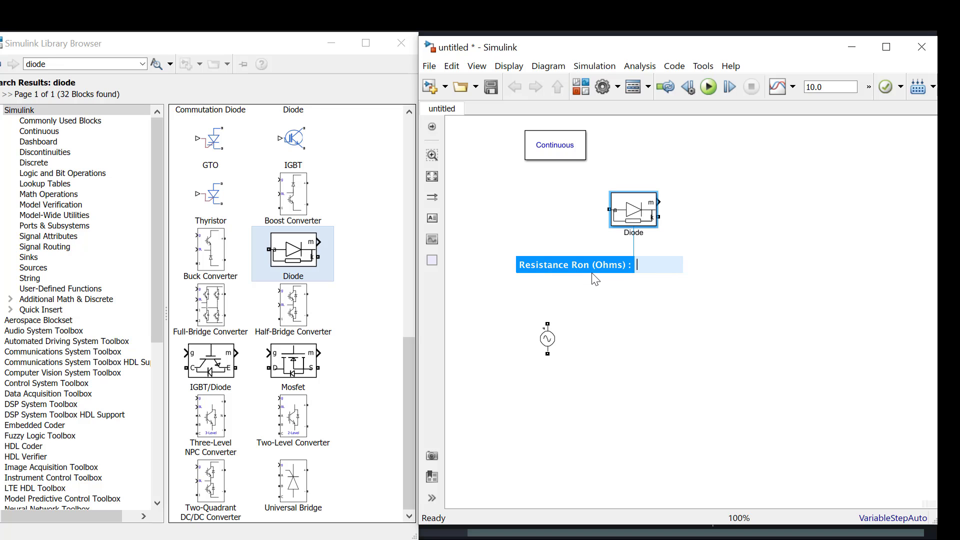
pyautogui.click(675, 306)
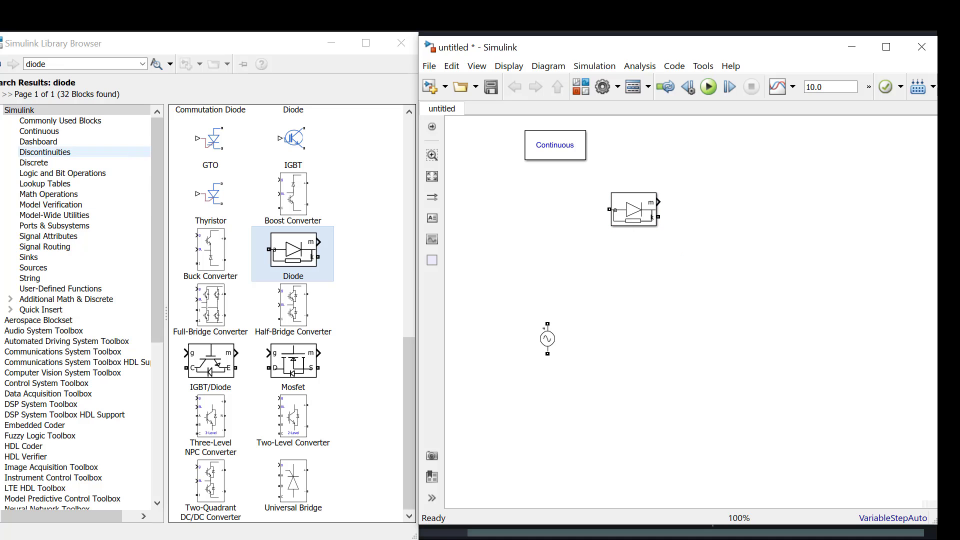
# Search the block library for "rlc" and add a Series RLC Branch to the model, below and to the right of the diode
pyautogui.doubleClick(50, 63)
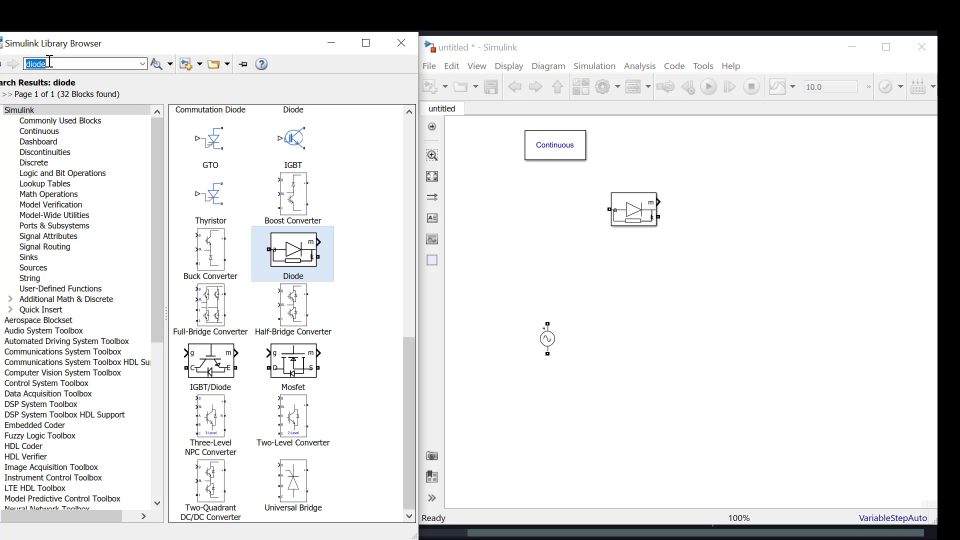
pyautogui.write('rlc')
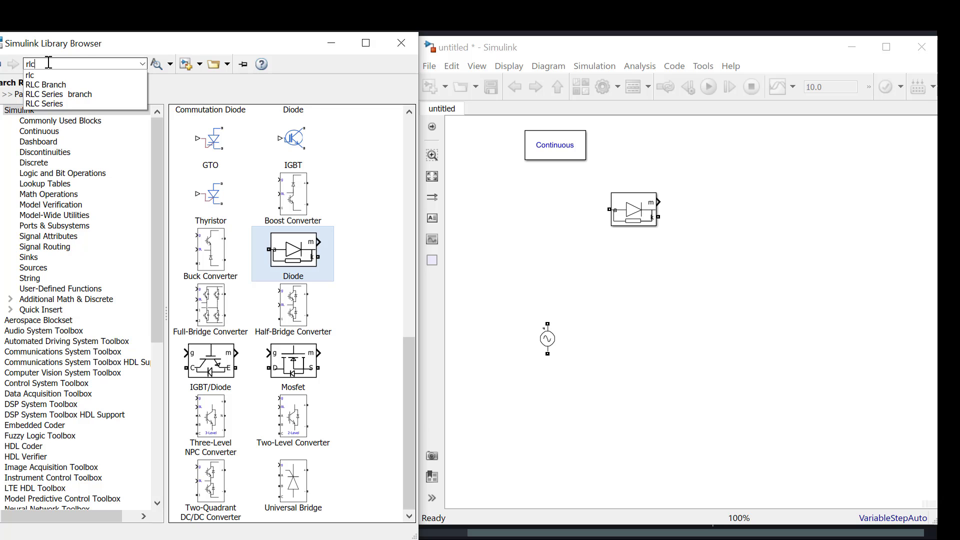
pyautogui.press('Escape')
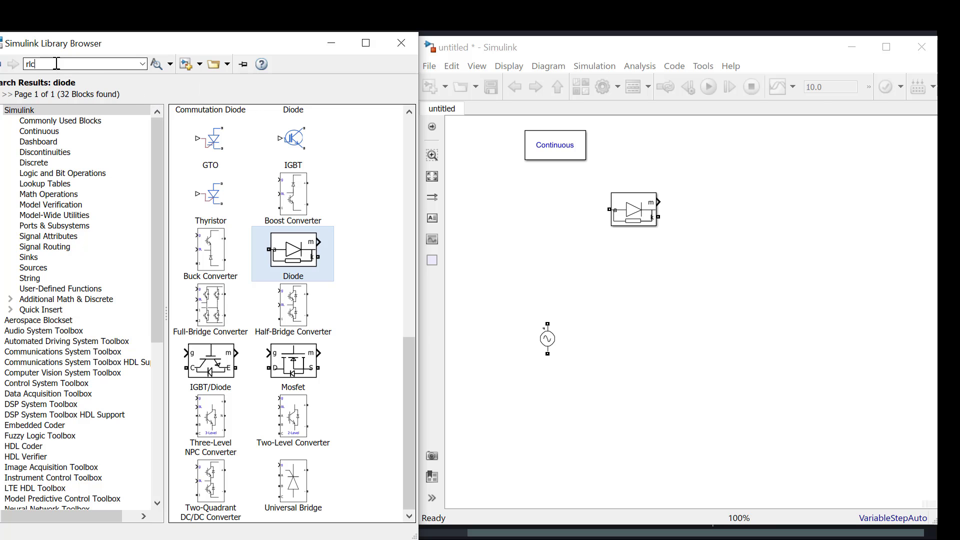
pyautogui.click(161, 70)
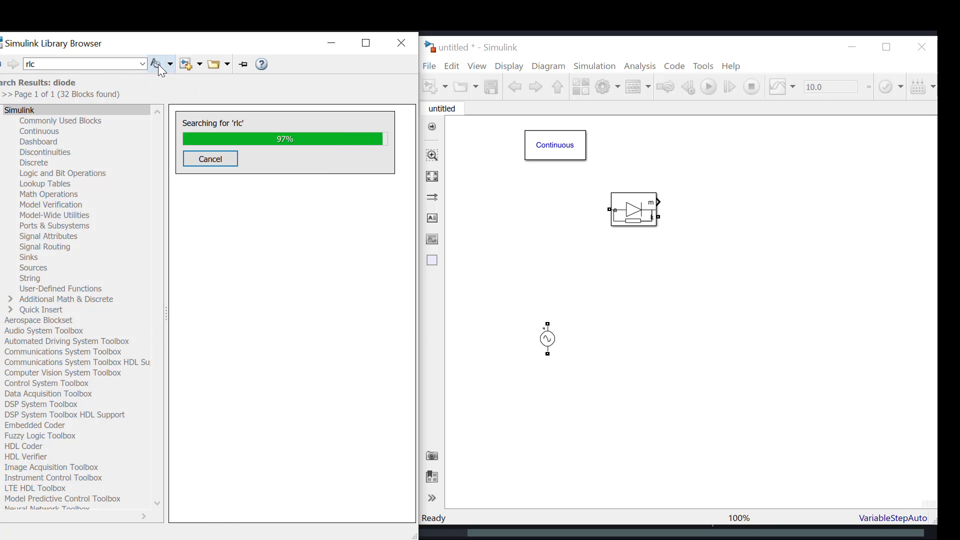
pyautogui.scroll(-7, 235, 209)
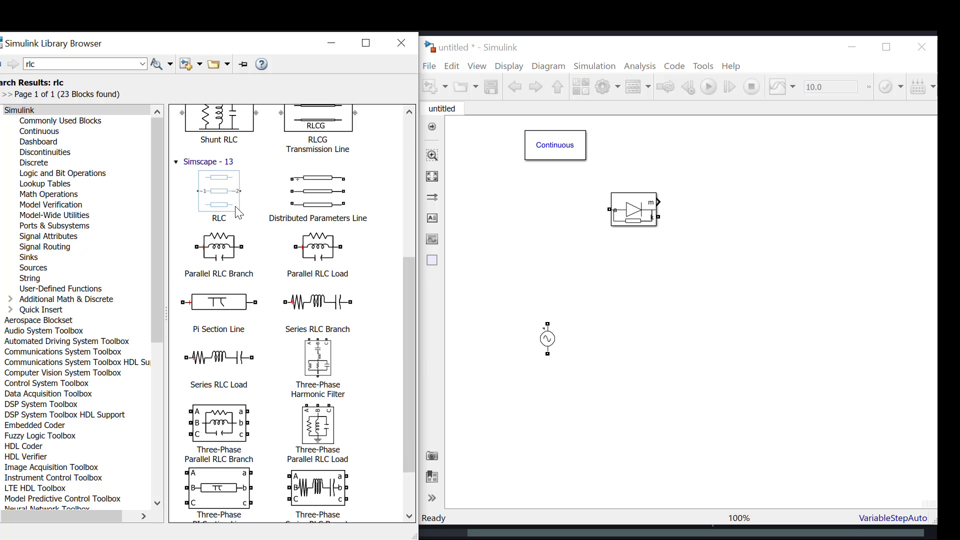
pyautogui.scroll(-1, 228, 345)
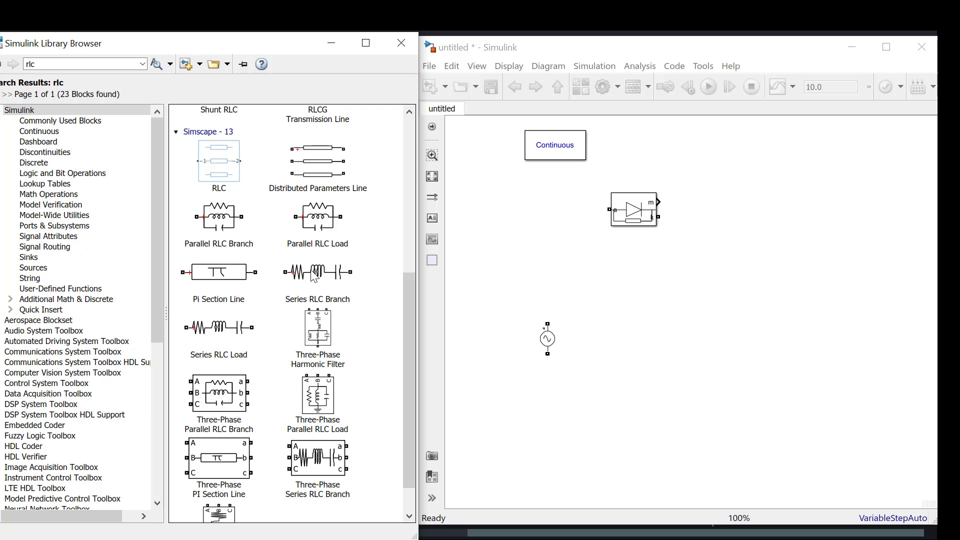
pyautogui.moveTo(314, 276); pyautogui.dragTo(727, 296)
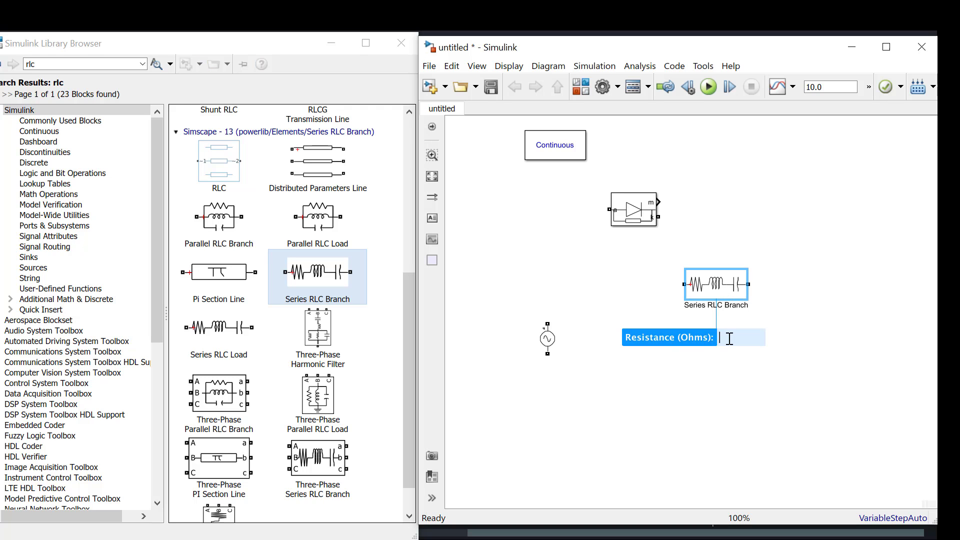
pyautogui.click(741, 375)
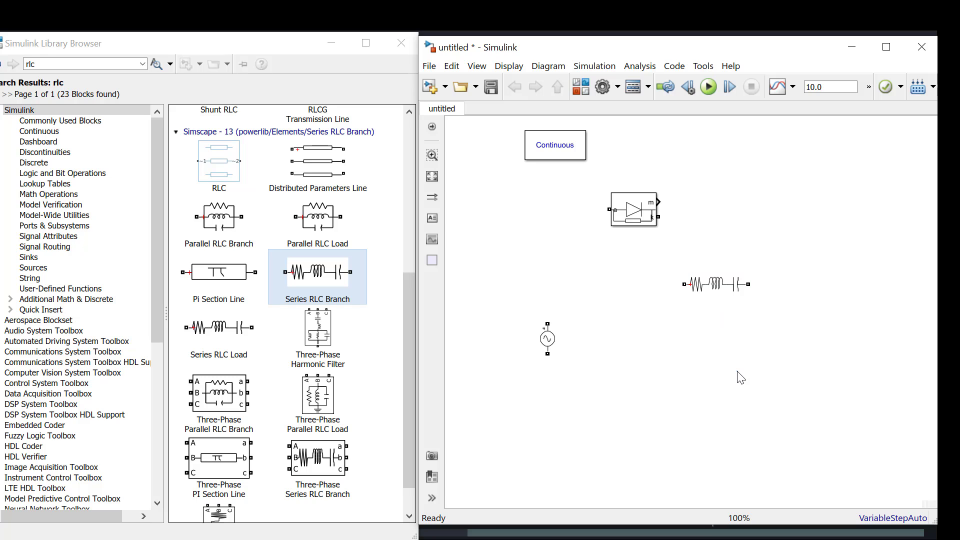
# Set the Series RLC Branch's branch type to R and apply the block parameters
pyautogui.doubleClick(719, 289)
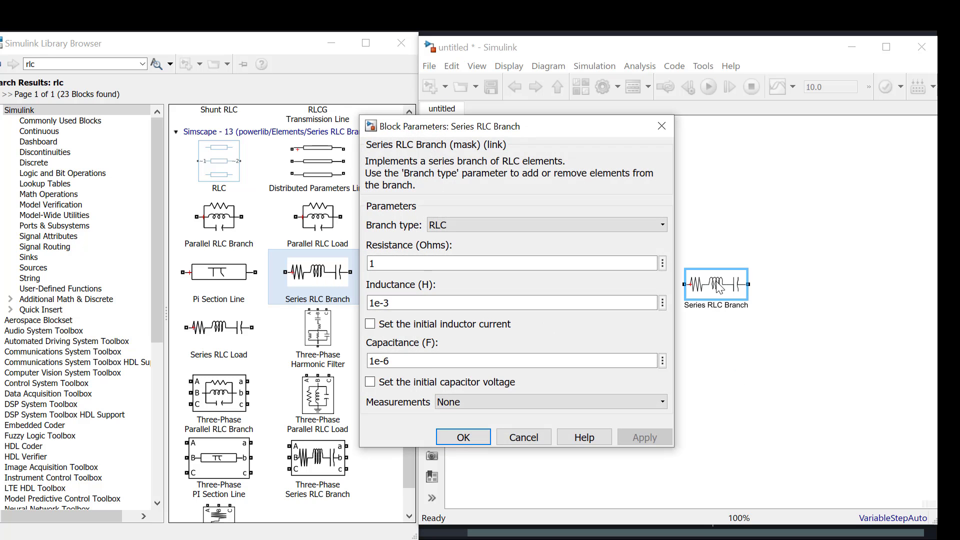
pyautogui.click(663, 224)
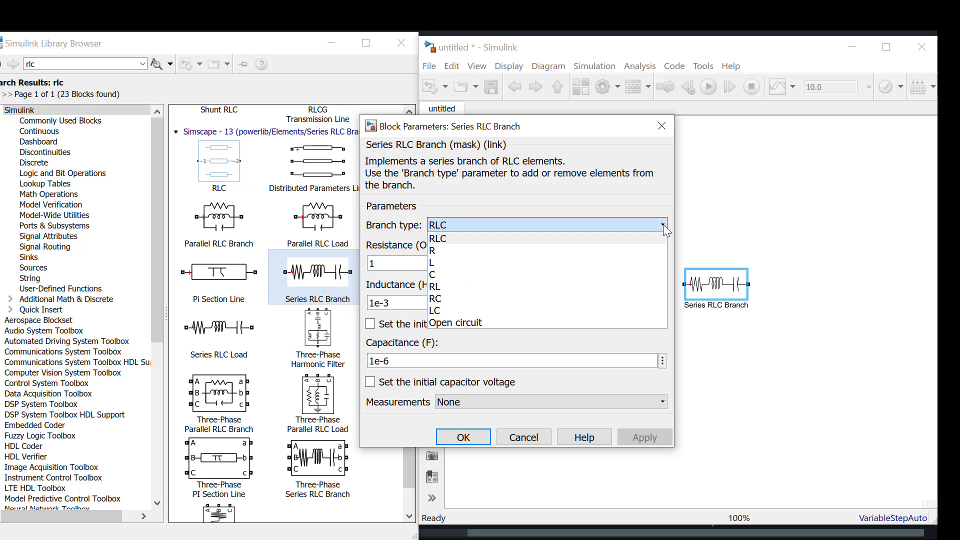
pyautogui.click(446, 251)
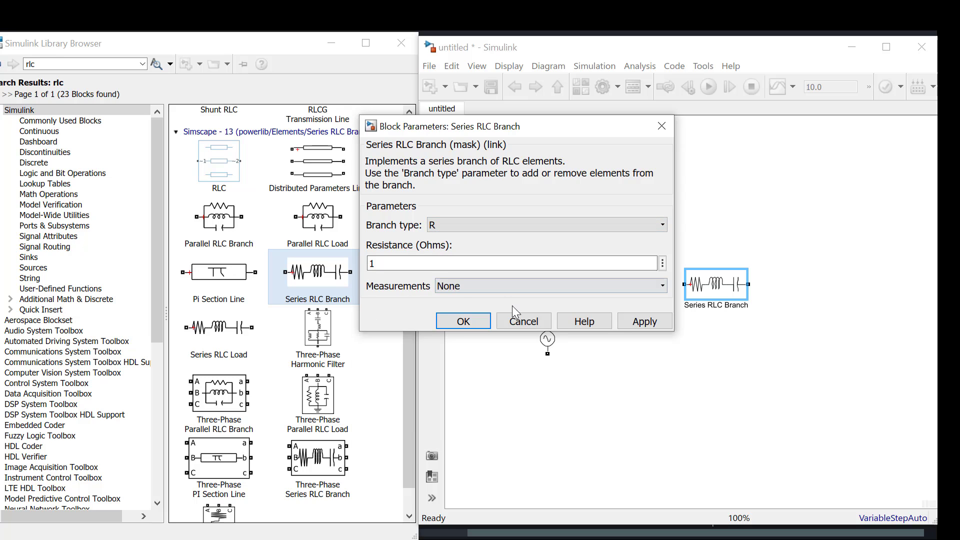
pyautogui.click(644, 321)
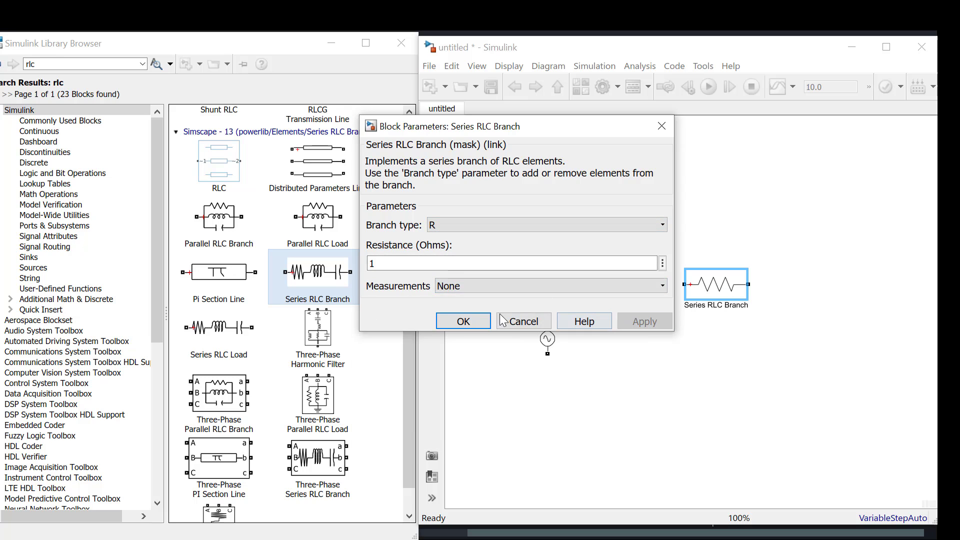
pyautogui.click(463, 321)
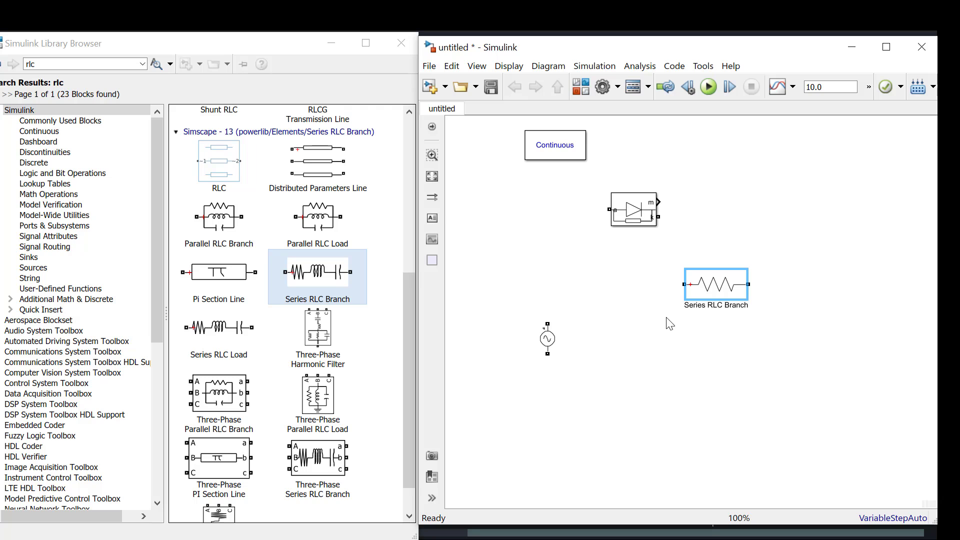
# Wire the upper terminal of the AC voltage source to the diode's anode
pyautogui.click(705, 299)
pyautogui.moveTo(547, 324); pyautogui.dragTo(609, 209)
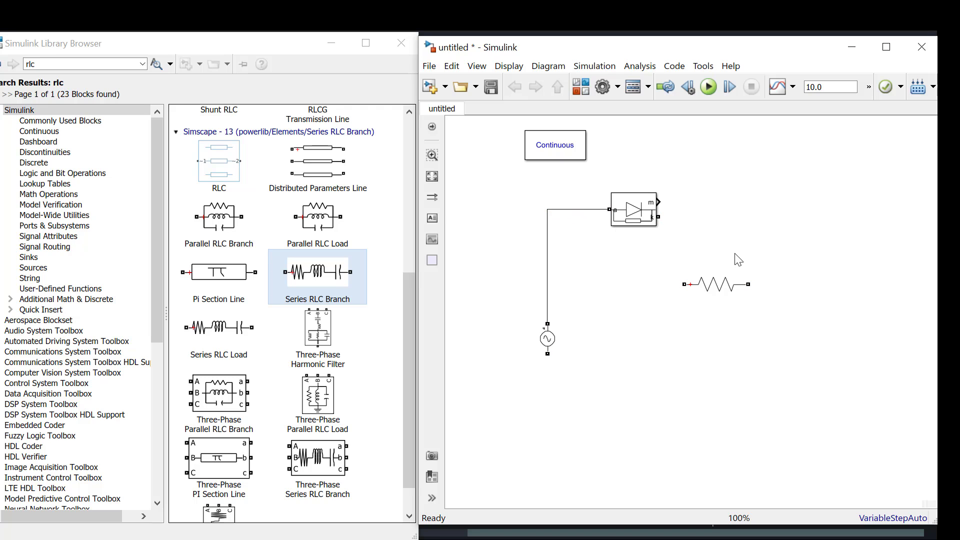
# Rotate the resistor branch counterclockwise so it stands vertically, and move it further to the right of the diode
pyautogui.click(719, 292)
pyautogui.rightClick(715, 285)
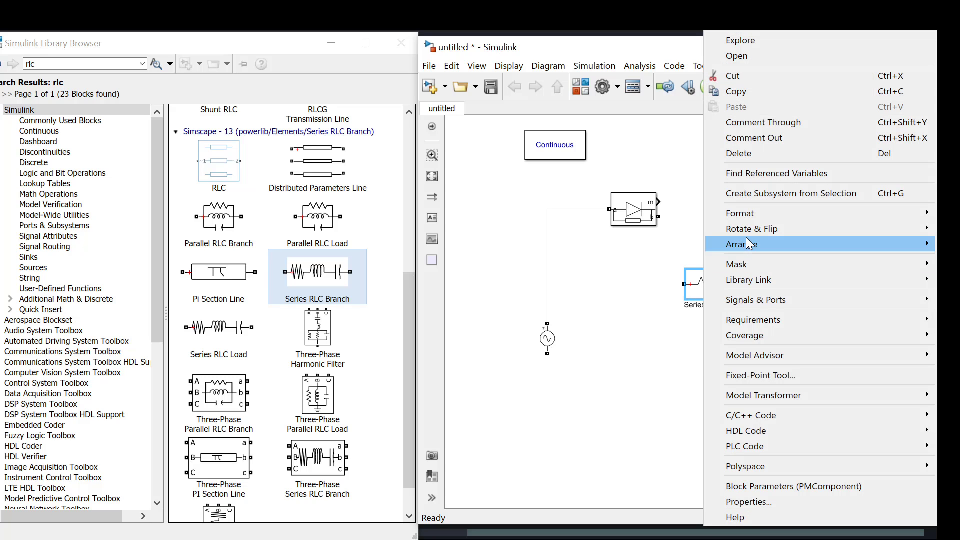
pyautogui.moveTo(747, 229)
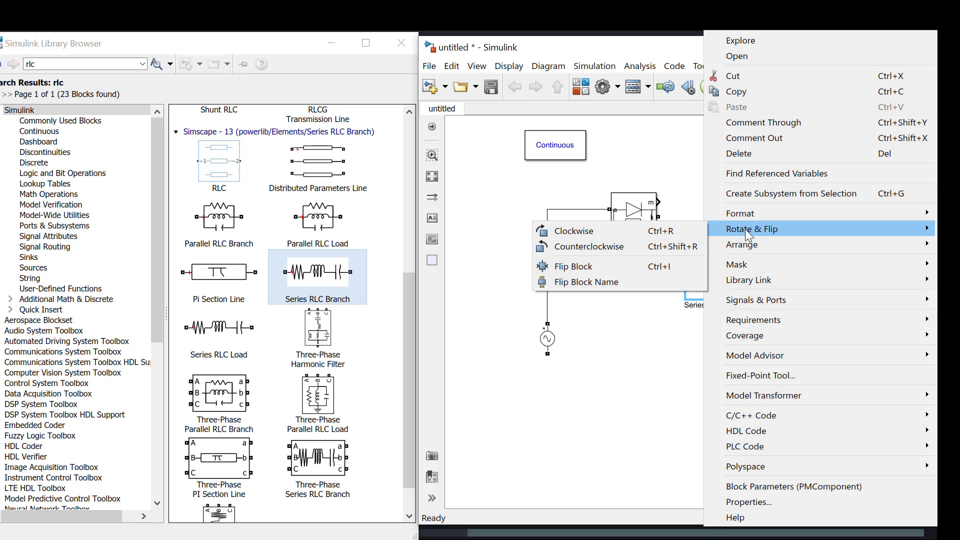
pyautogui.click(568, 247)
pyautogui.moveTo(716, 279); pyautogui.dragTo(755, 281)
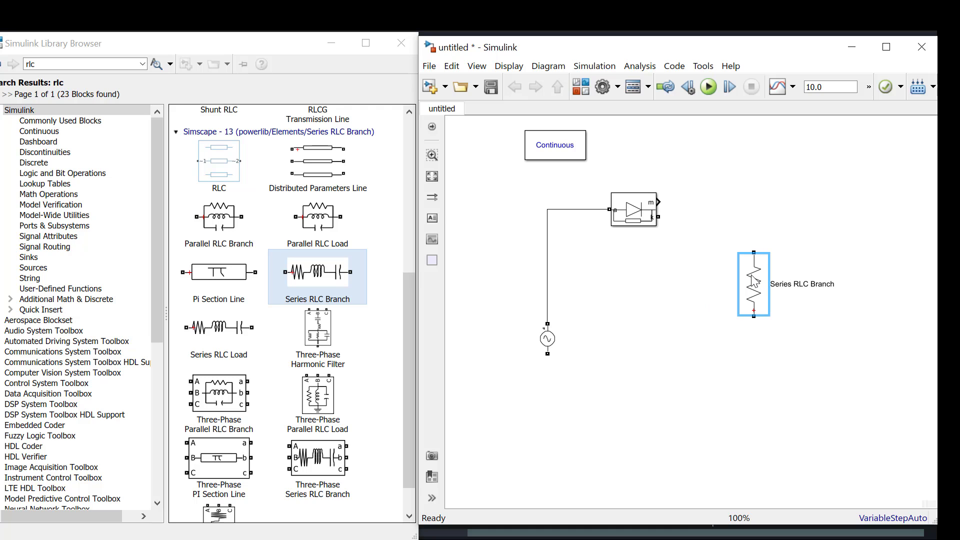
# Close the circuit by wiring the diode's cathode to the resistor's upper terminal and its lower terminal to the source, routing the return line well below the source
pyautogui.moveTo(658, 217); pyautogui.dragTo(753, 252)
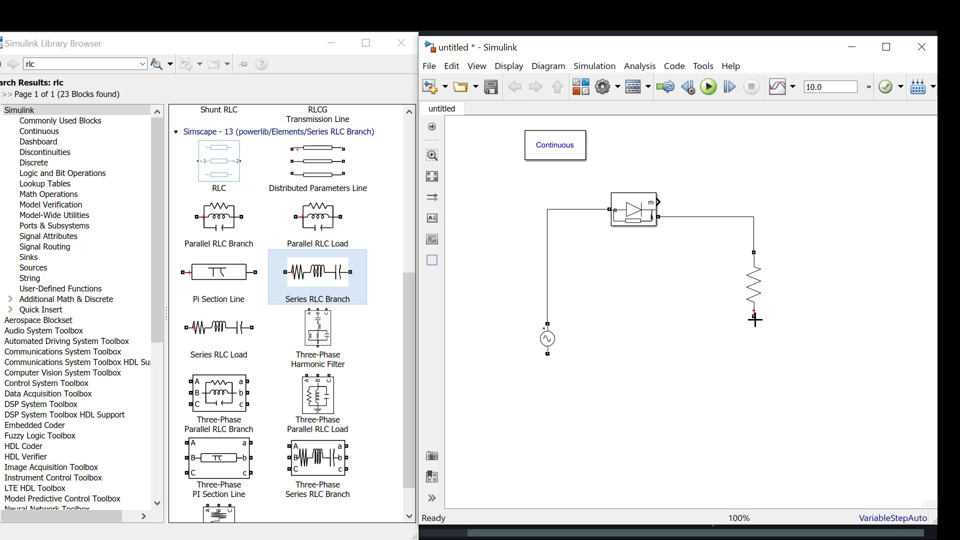
pyautogui.moveTo(755, 320); pyautogui.dragTo(548, 355)
pyautogui.moveTo(606, 363); pyautogui.dragTo(592, 467)
pyautogui.click(814, 381)
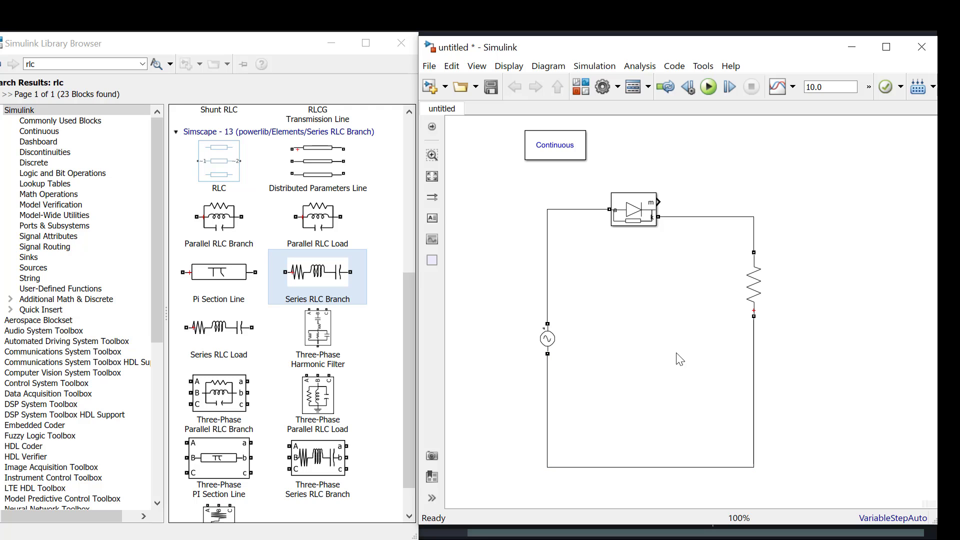
# Move the resistor down its vertical line until it is level with the AC voltage source
pyautogui.click(553, 342)
pyautogui.click(565, 352)
pyautogui.moveTo(754, 292); pyautogui.dragTo(753, 345)
pyautogui.click(813, 396)
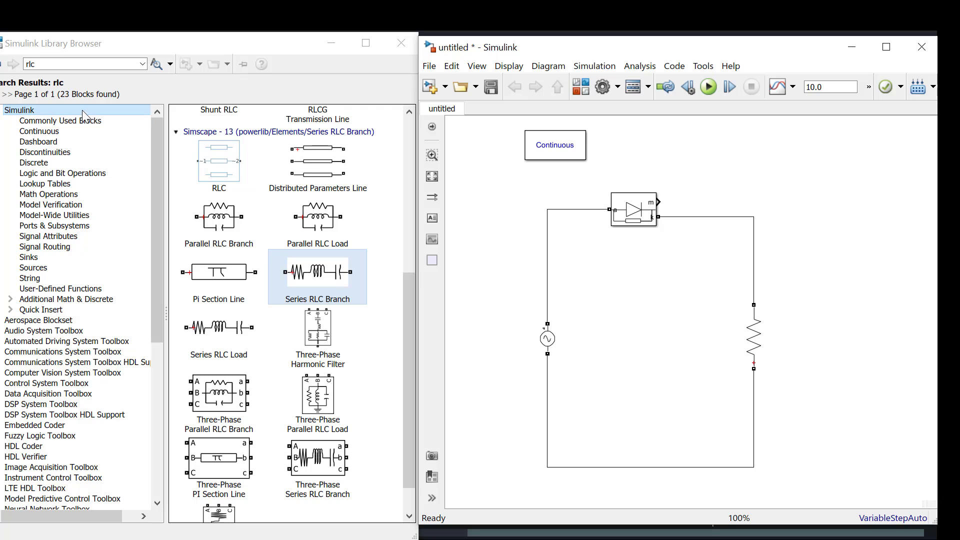
# Search the block library for "scope" and place a Scope block inside the circuit loop, to the right of the AC source
pyautogui.click(47, 61)
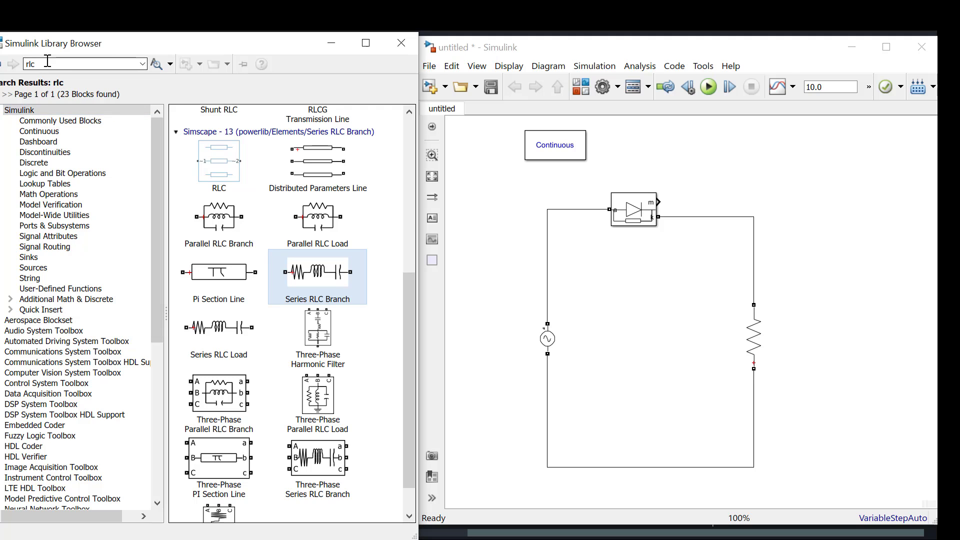
pyautogui.write('c')
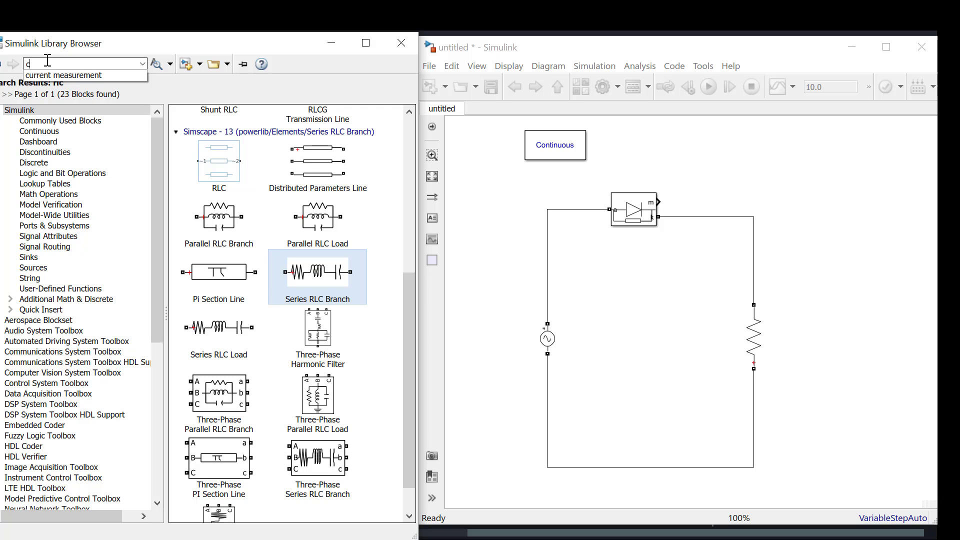
pyautogui.press('BackSpace')
pyautogui.write('scope')
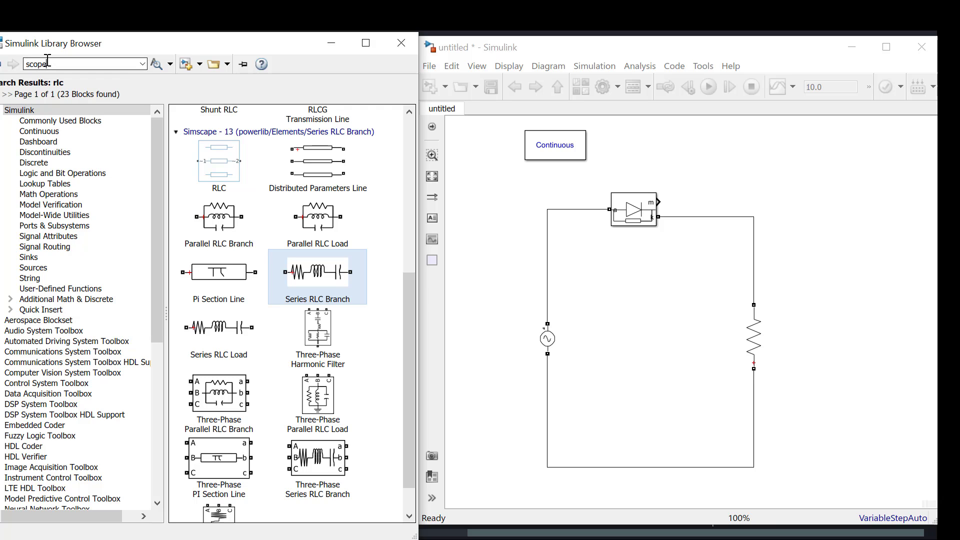
pyautogui.click(157, 66)
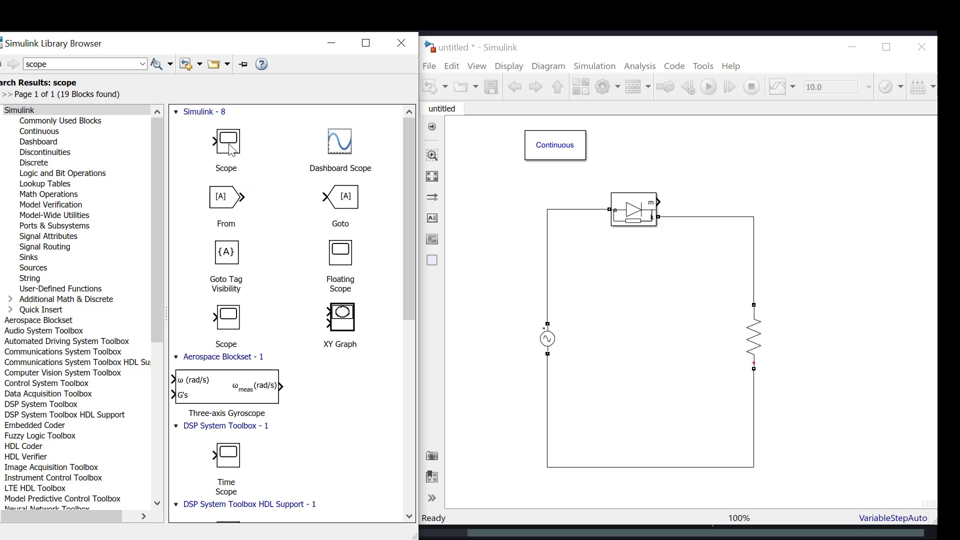
pyautogui.moveTo(231, 150); pyautogui.dragTo(631, 341)
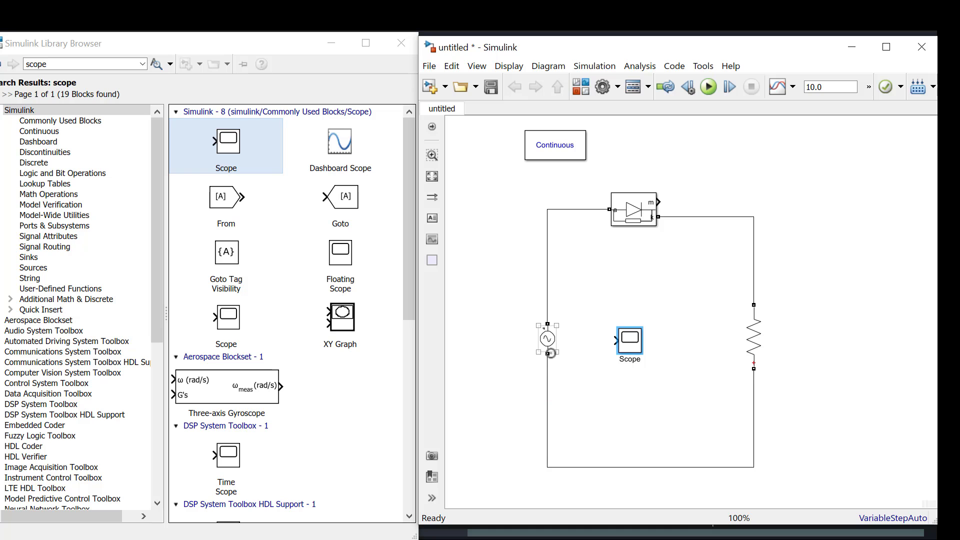
# Search the block library for "voltage measurement"
pyautogui.doubleClick(50, 64)
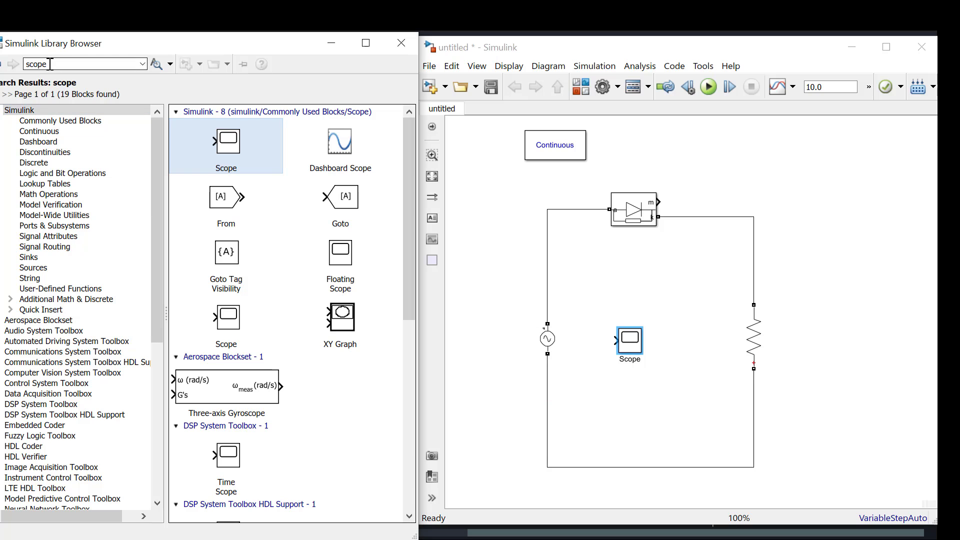
pyautogui.press('BackSpace')
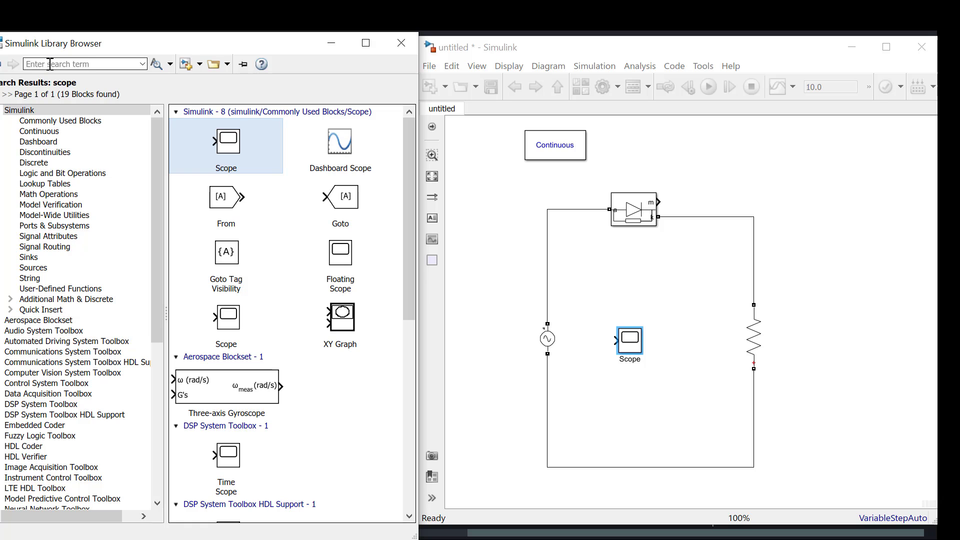
pyautogui.write('mvoltage measurement')
pyautogui.click(36, 63)
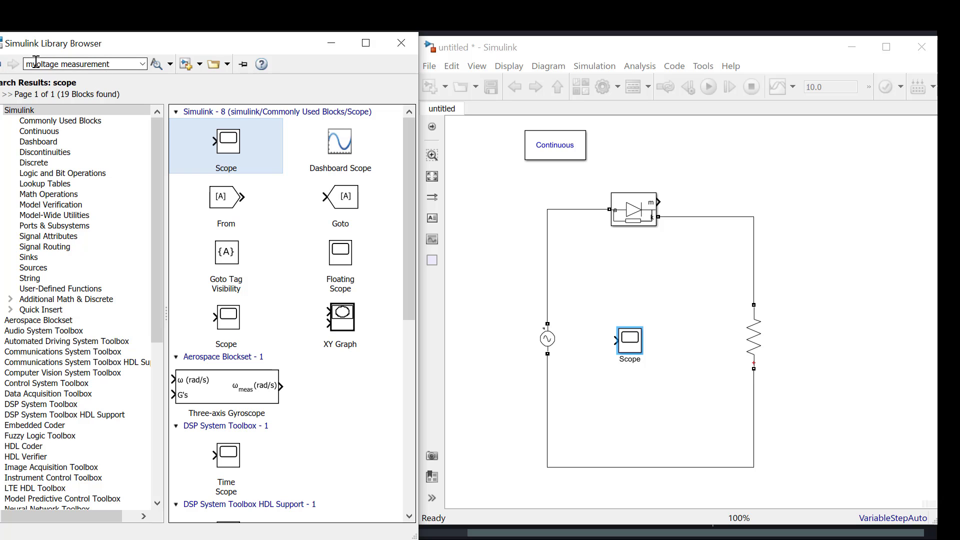
pyautogui.hotkey('ctrl', 'a')
pyautogui.press('BackSpace')
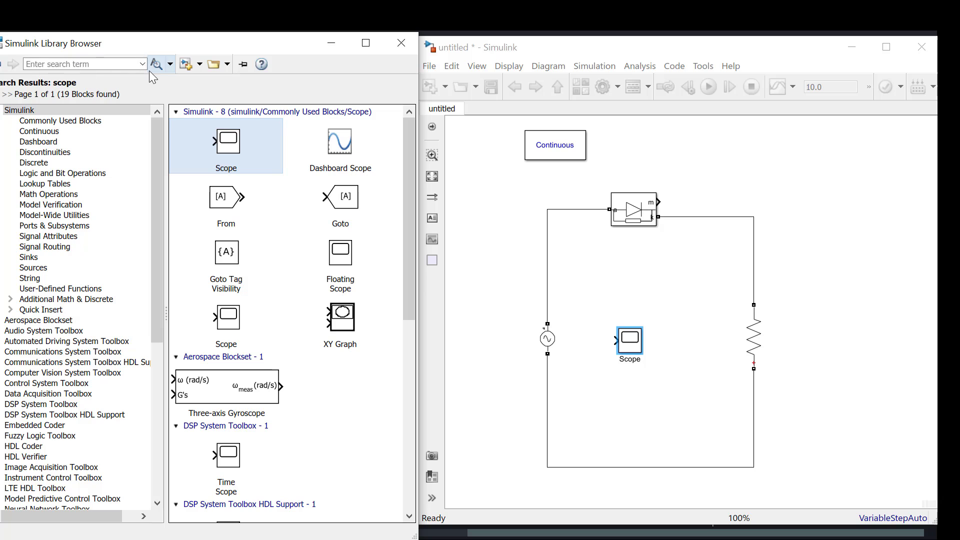
pyautogui.hotkey('ctrl', 'z')
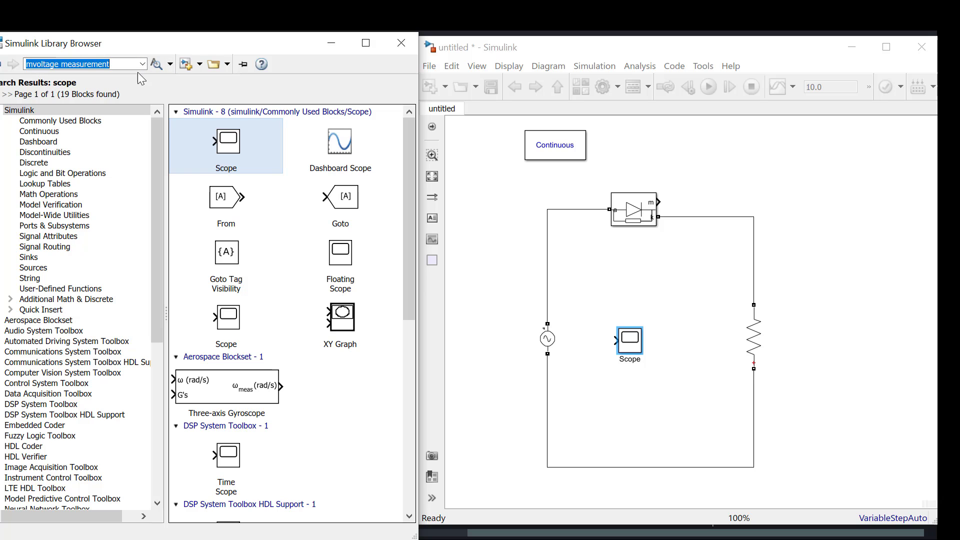
pyautogui.click(31, 65)
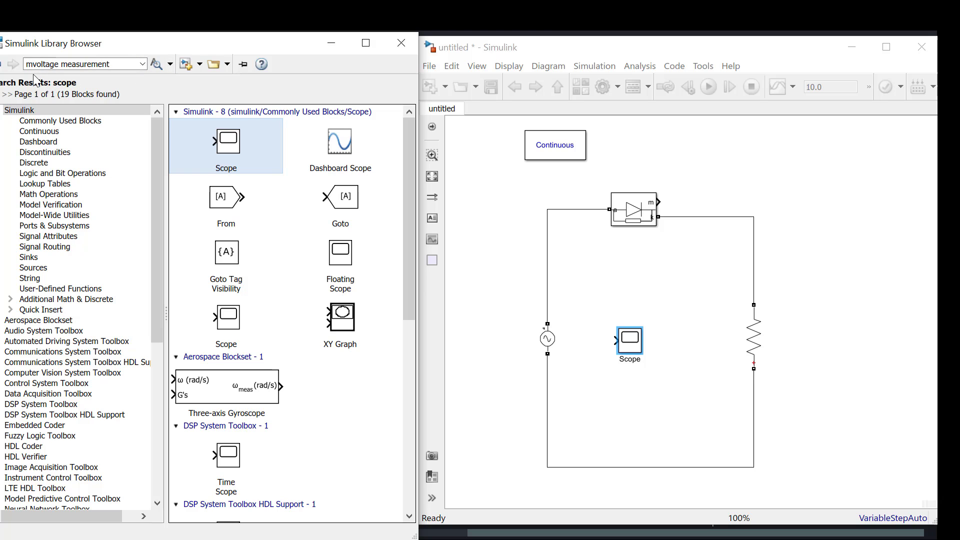
pyautogui.press('BackSpace')
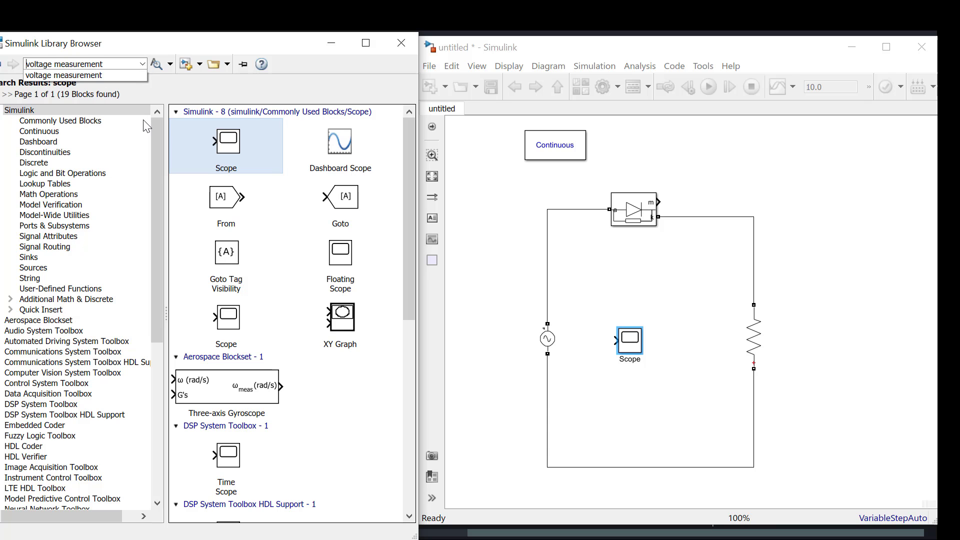
pyautogui.press('End')
pyautogui.click(155, 65)
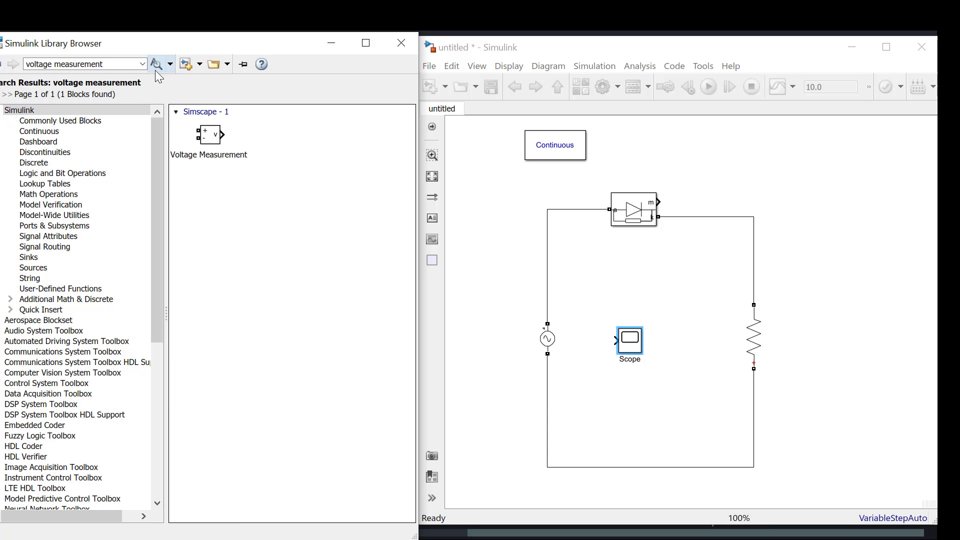
# Add a Voltage Measurement block between the source and the Scope, wire it across the AC source, and connect its output to the Scope
pyautogui.moveTo(210, 138); pyautogui.dragTo(547, 298)
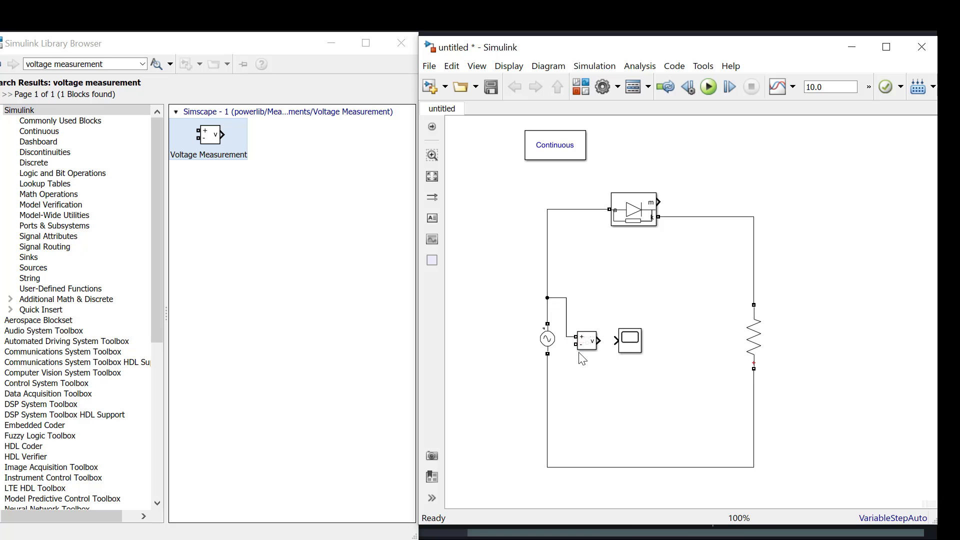
pyautogui.moveTo(576, 344); pyautogui.dragTo(547, 378)
pyautogui.moveTo(598, 340); pyautogui.dragTo(615, 342)
# Shift the Scope and Voltage Measurement blocks slightly right and straighten the vertical segment of the measurement's negative lead
pyautogui.click(639, 351)
pyautogui.moveTo(636, 340); pyautogui.dragTo(650, 340)
pyautogui.moveTo(588, 342); pyautogui.dragTo(603, 342)
pyautogui.click(566, 373)
pyautogui.moveTo(563, 367); pyautogui.dragTo(570, 367)
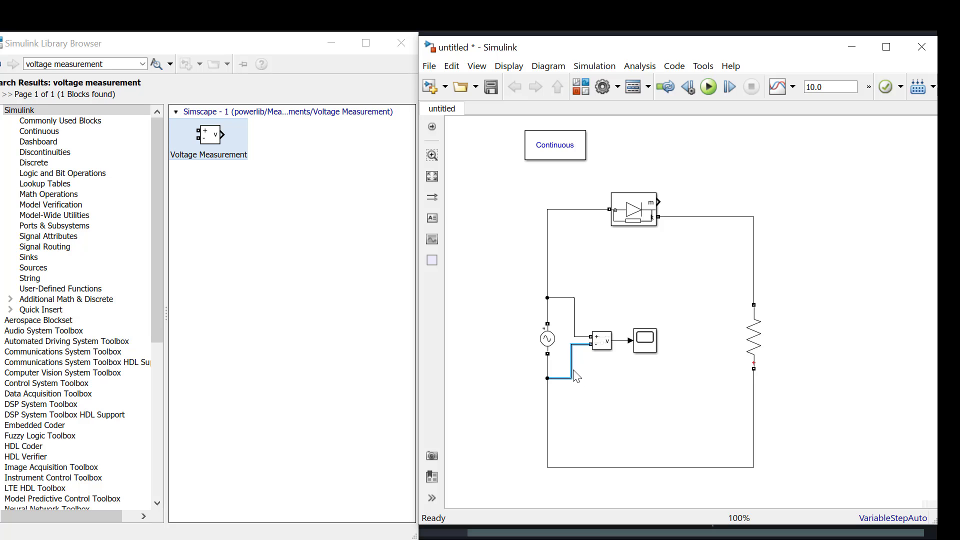
pyautogui.moveTo(580, 371); pyautogui.dragTo(577, 373)
pyautogui.click(600, 383)
# Set the simulation stop time to 0.4 and run the model
pyautogui.doubleClick(819, 88)
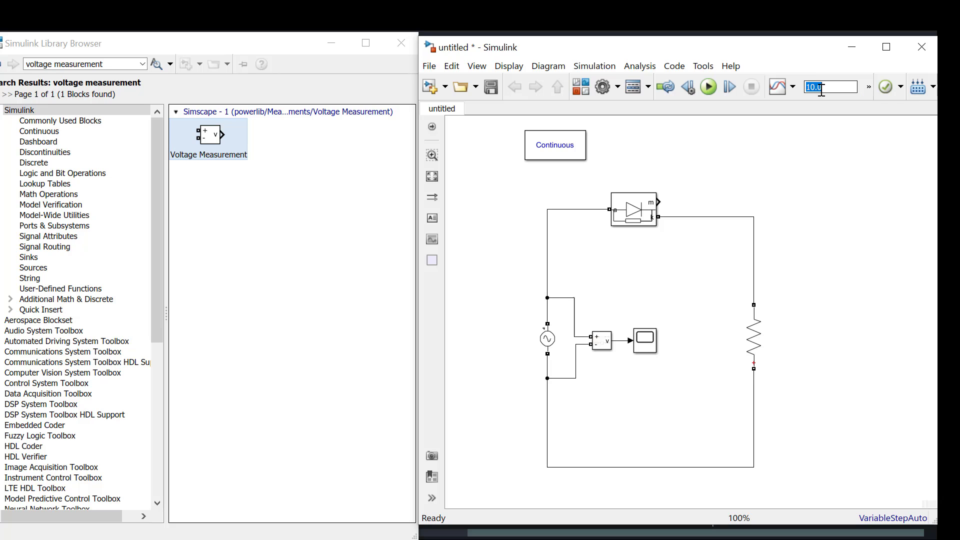
pyautogui.write('0.4')
pyautogui.click(710, 89)
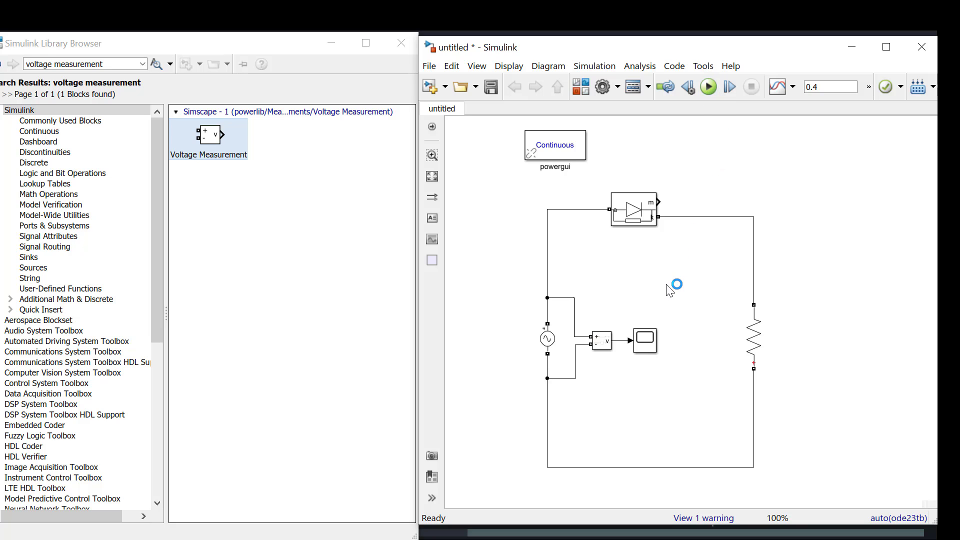
# Open the Scope to view the source voltage waveform and scale its X-axis limits
pyautogui.click(641, 344)
pyautogui.doubleClick(641, 341)
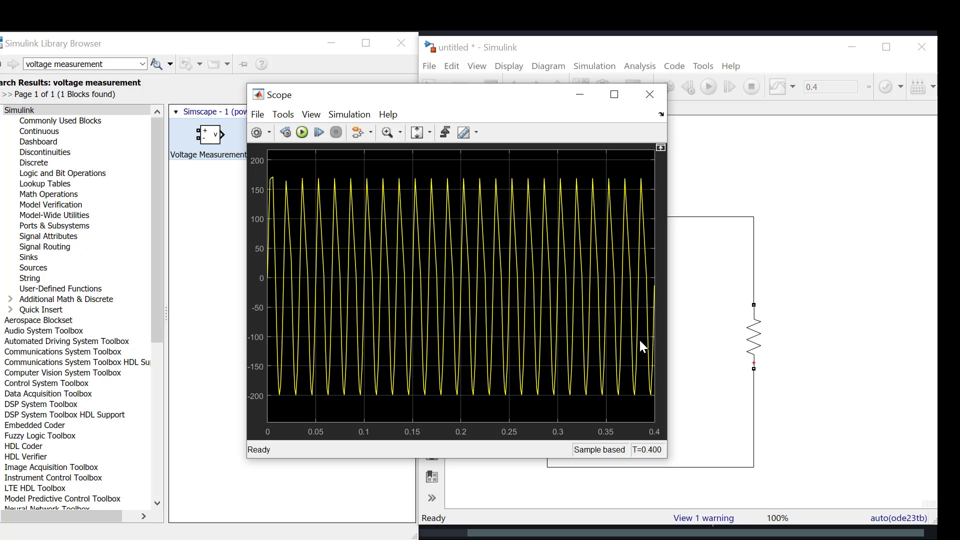
pyautogui.click(399, 132)
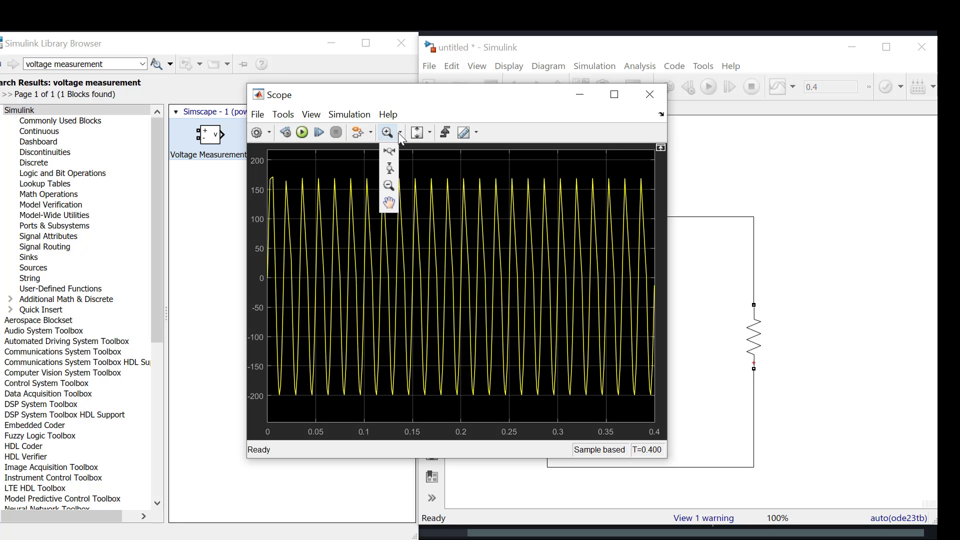
pyautogui.click(530, 110)
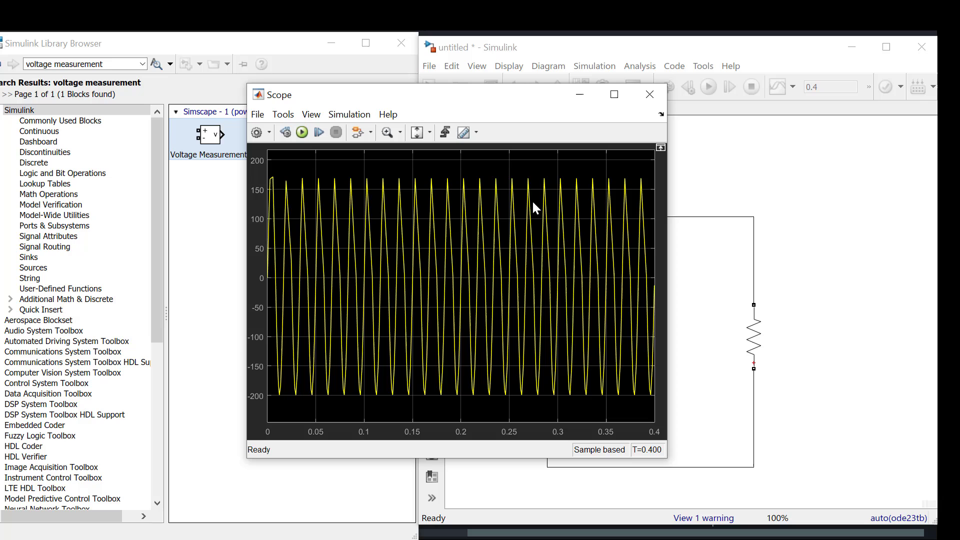
pyautogui.click(431, 134)
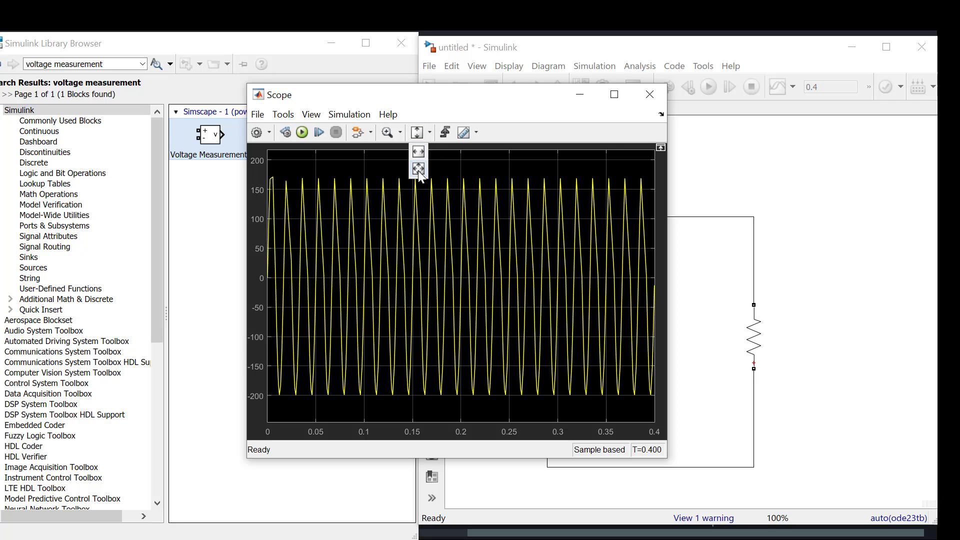
pyautogui.click(438, 114)
pyautogui.click(433, 132)
pyautogui.click(418, 159)
# Zoom the Scope along the time axis to about 0.01 to 0.105 s to inspect the waveform shape, and close the Scope
pyautogui.click(399, 132)
pyautogui.click(389, 151)
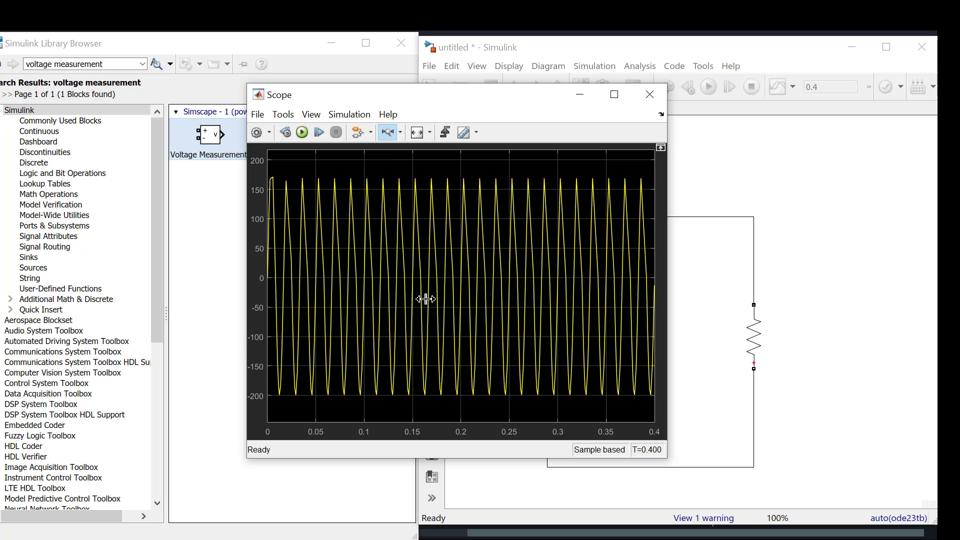
pyautogui.moveTo(424, 292); pyautogui.dragTo(273, 290)
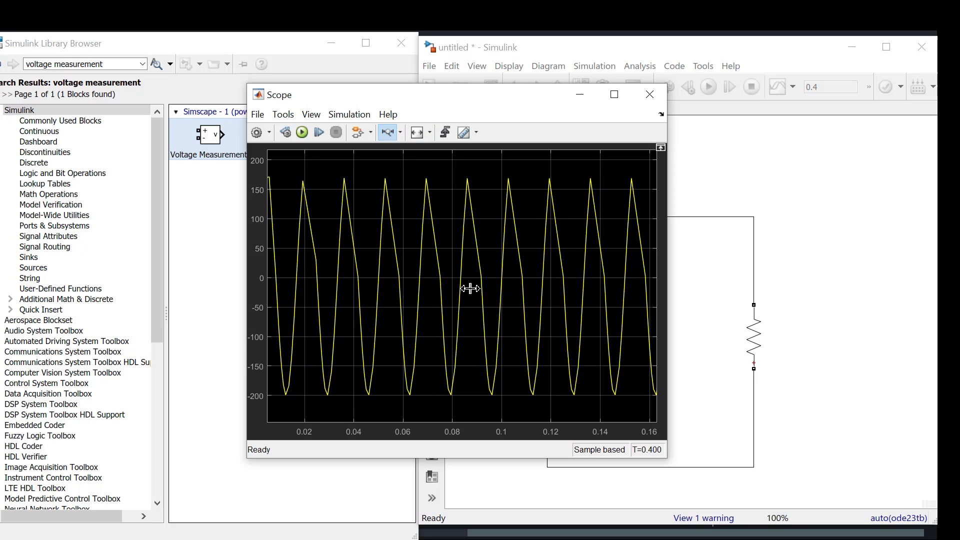
pyautogui.moveTo(516, 294); pyautogui.dragTo(294, 298)
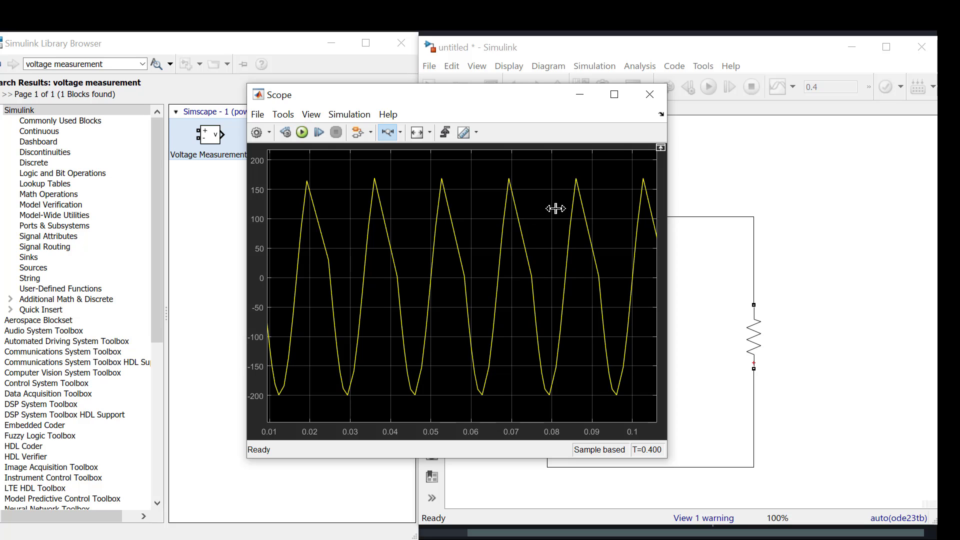
pyautogui.click(650, 95)
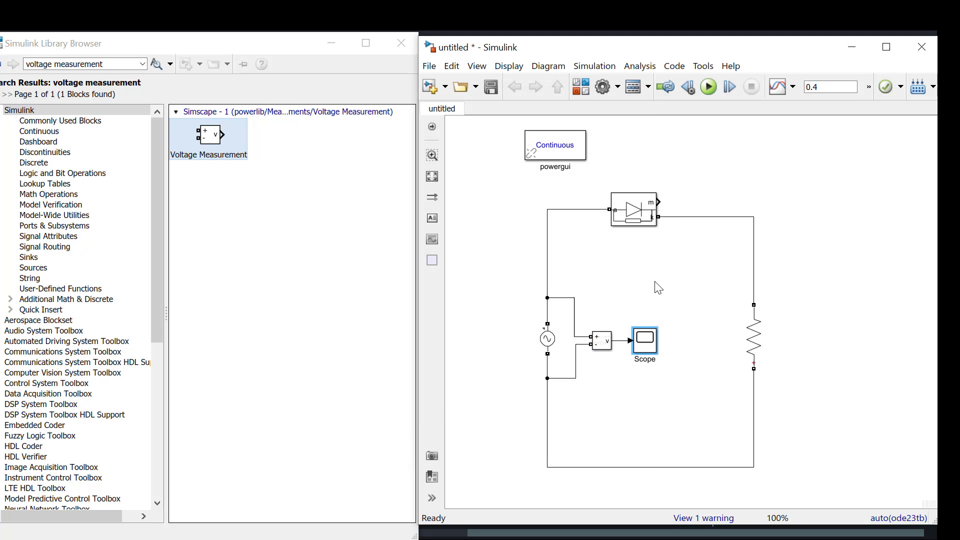
# Set the model's solver type to Fixed-step with automatic solver selection and apply the configuration
pyautogui.click(603, 88)
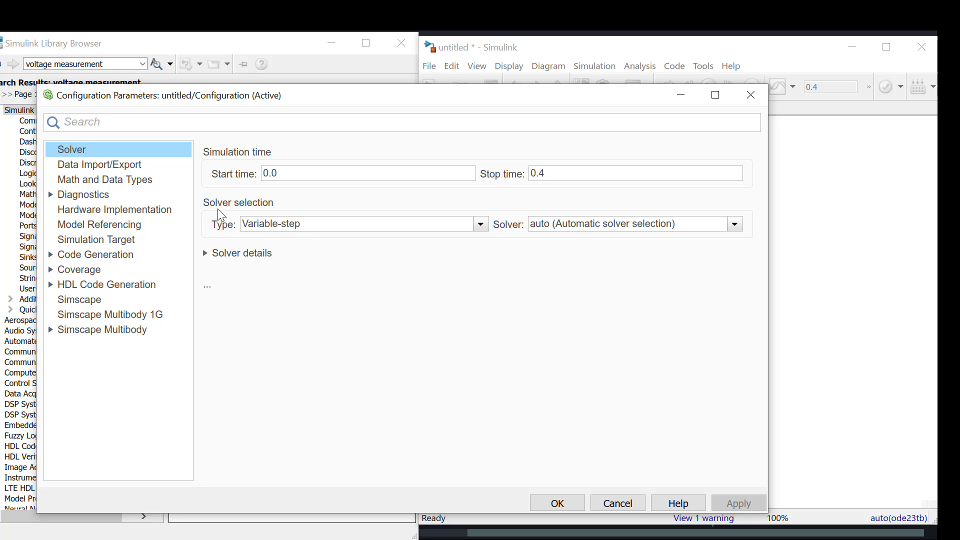
pyautogui.click(483, 228)
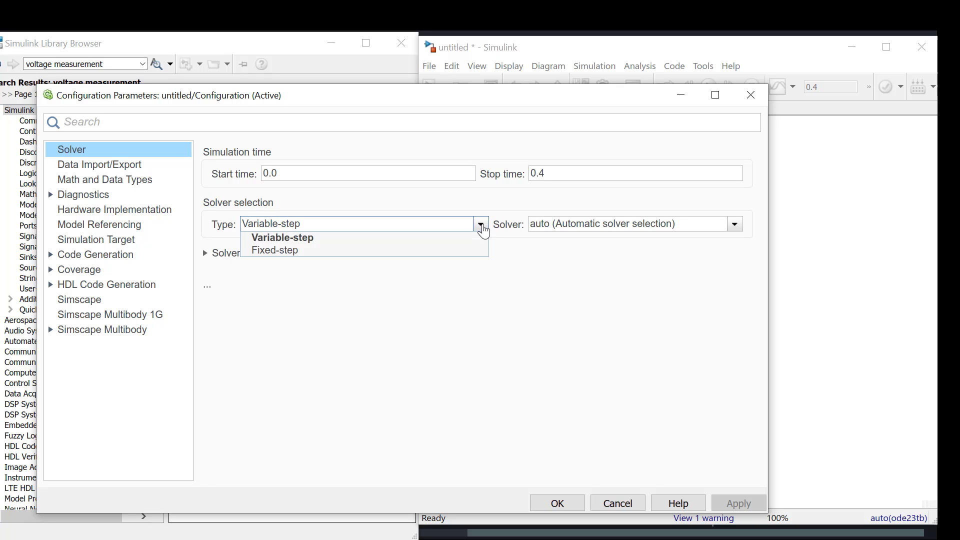
pyautogui.click(288, 251)
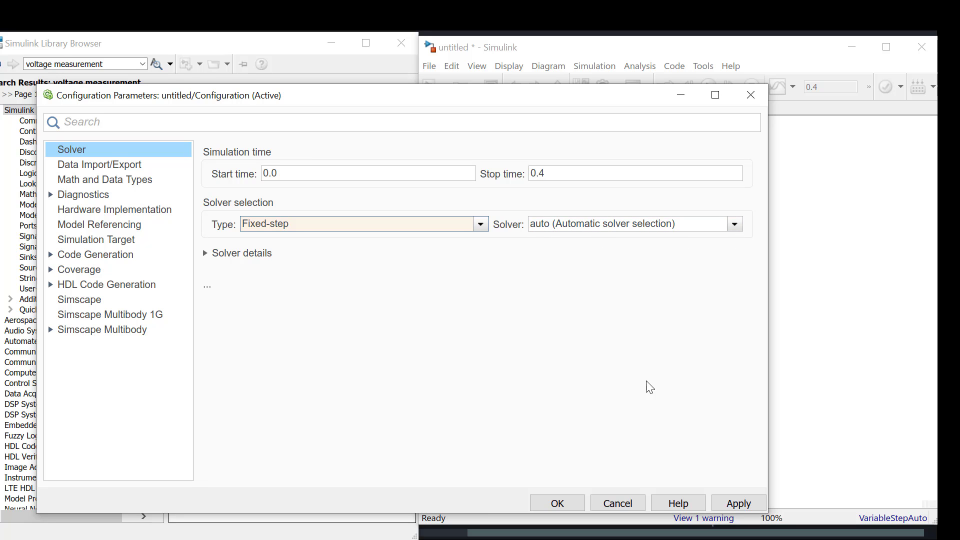
pyautogui.click(742, 509)
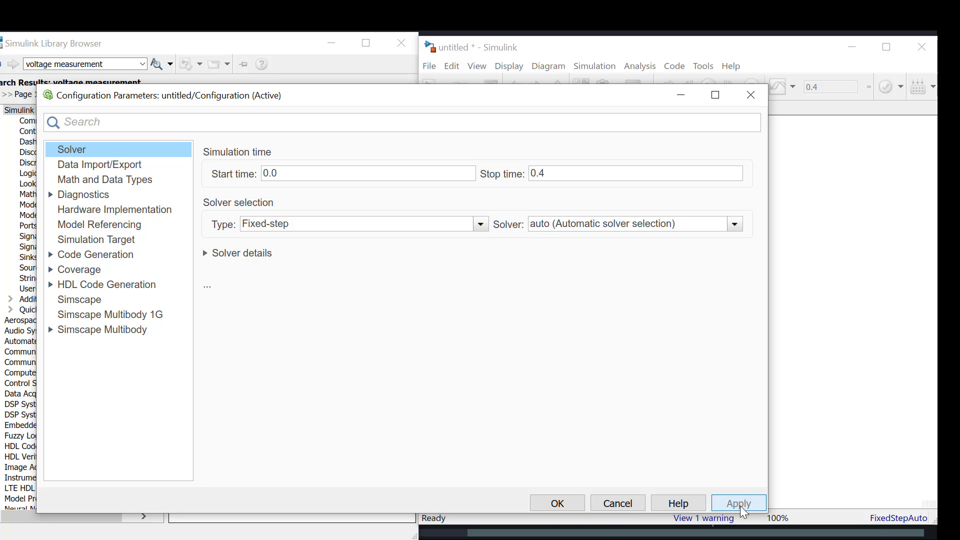
pyautogui.click(559, 503)
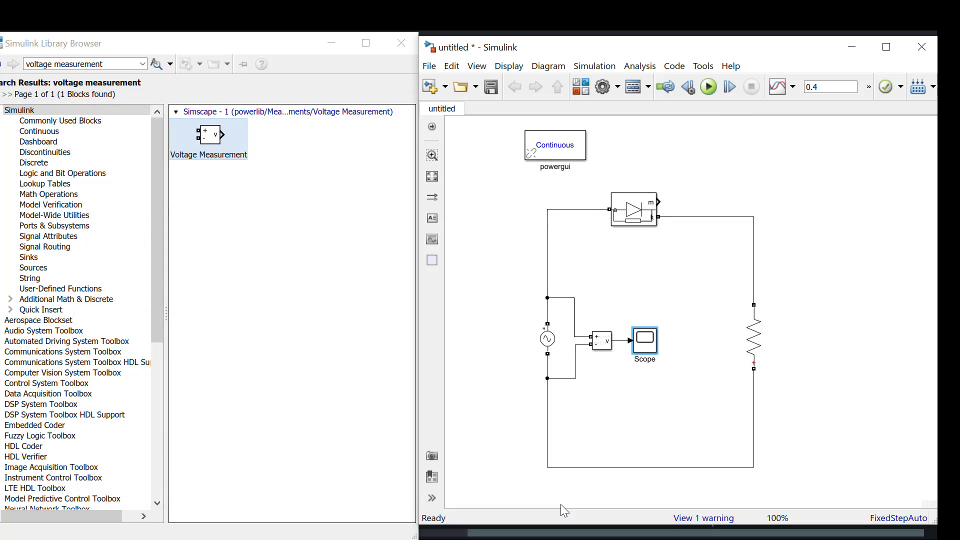
# Run the model with the fixed-step solver, dismiss the Diagnostic Viewer, recheck the solver configuration and run the simulation again
pyautogui.click(712, 89)
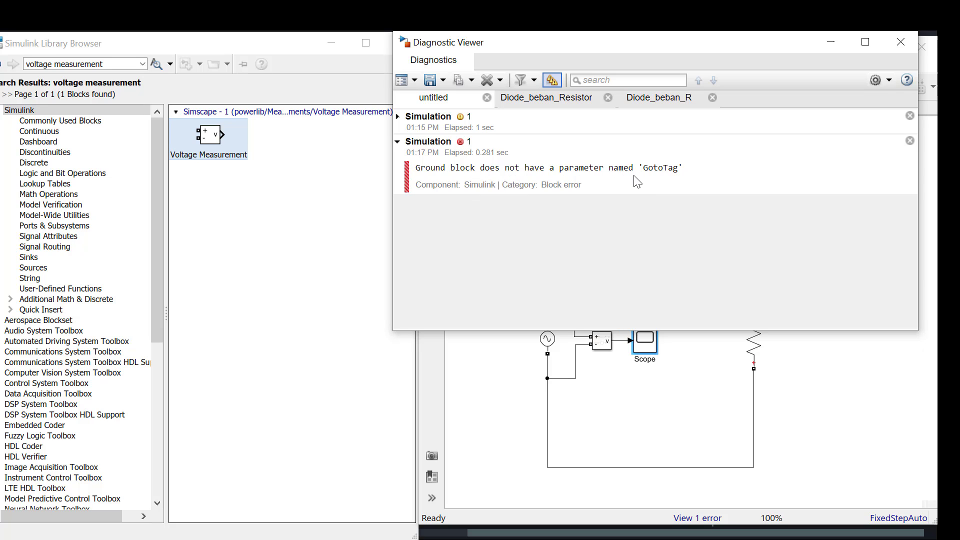
pyautogui.click(900, 44)
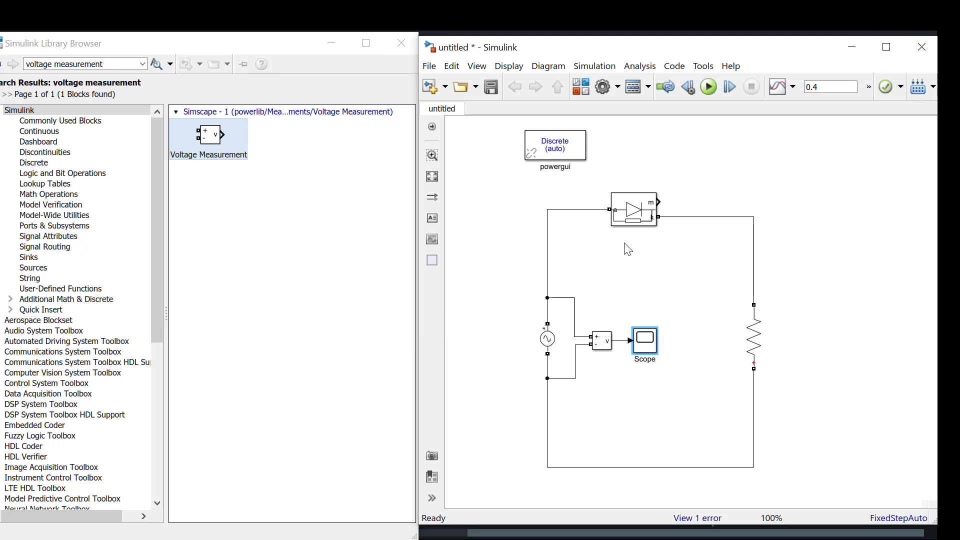
pyautogui.click(609, 88)
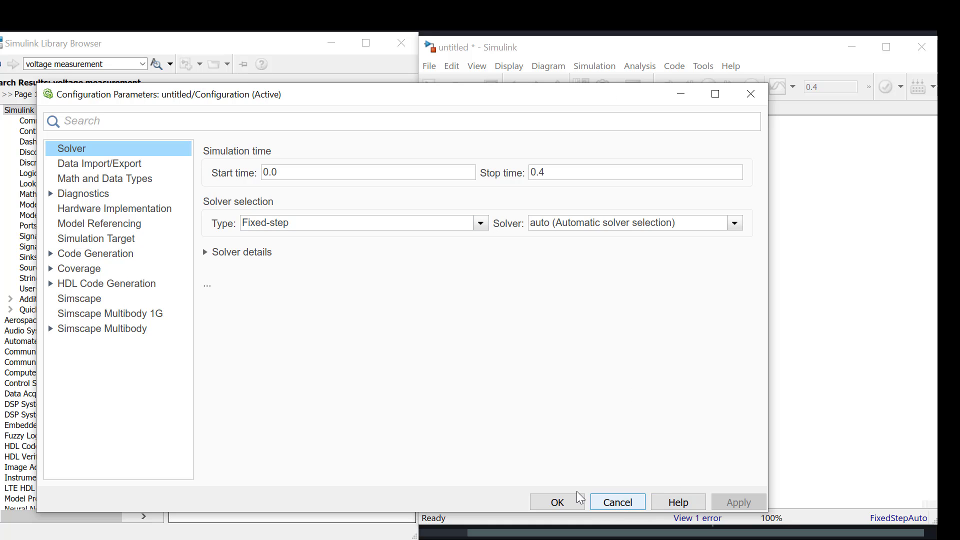
pyautogui.click(556, 503)
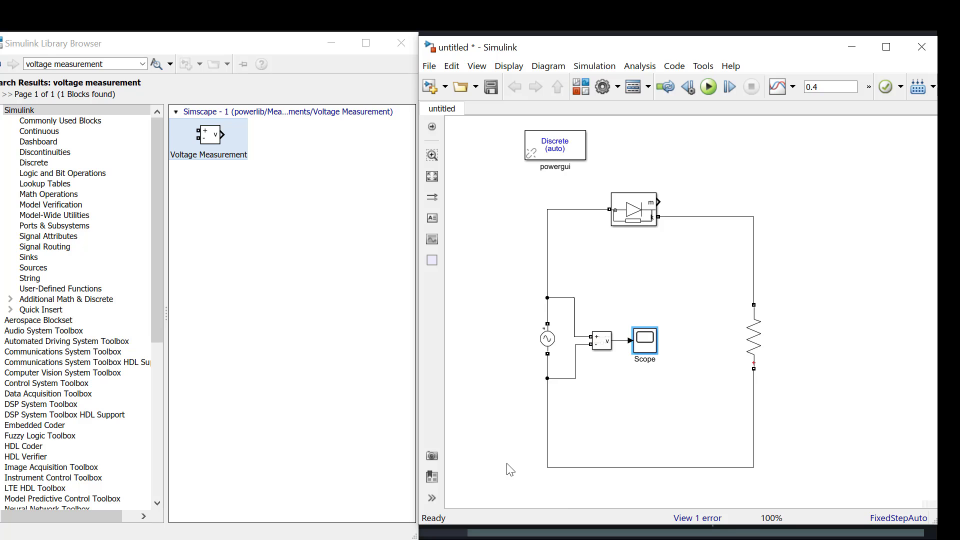
pyautogui.click(709, 86)
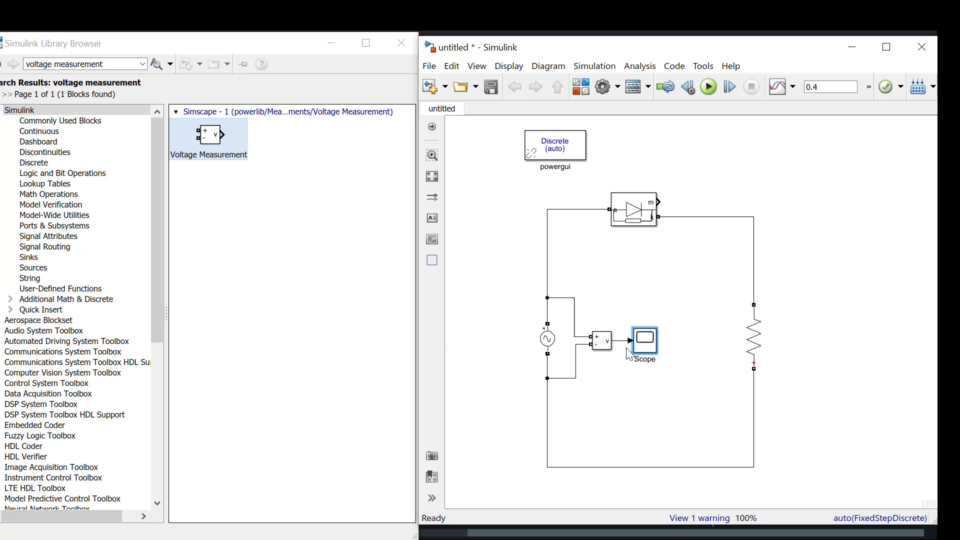
# Open the source voltage Scope, zoom the time axis to about 0 to 0.06 s to inspect the waveform, and close it
pyautogui.click(650, 347)
pyautogui.doubleClick(648, 345)
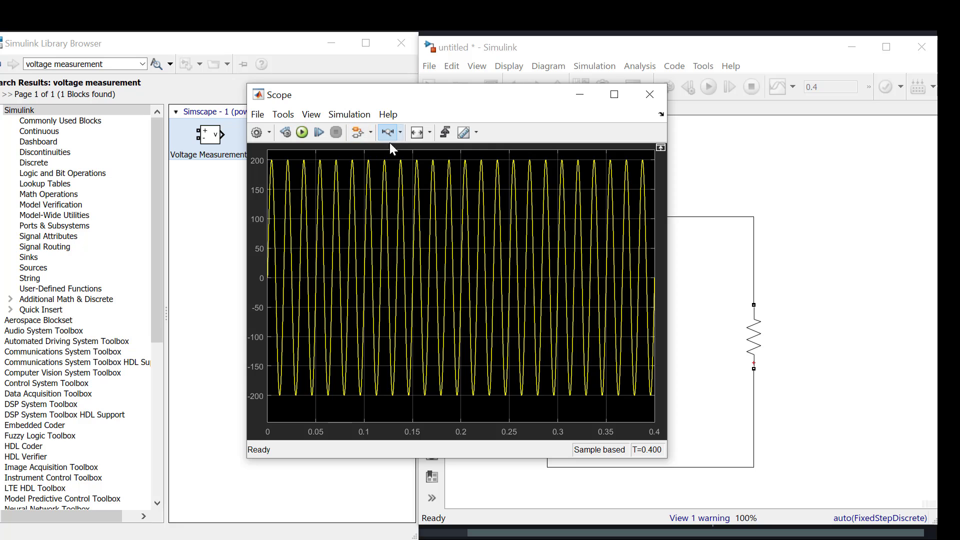
pyautogui.moveTo(389, 276); pyautogui.dragTo(265, 278)
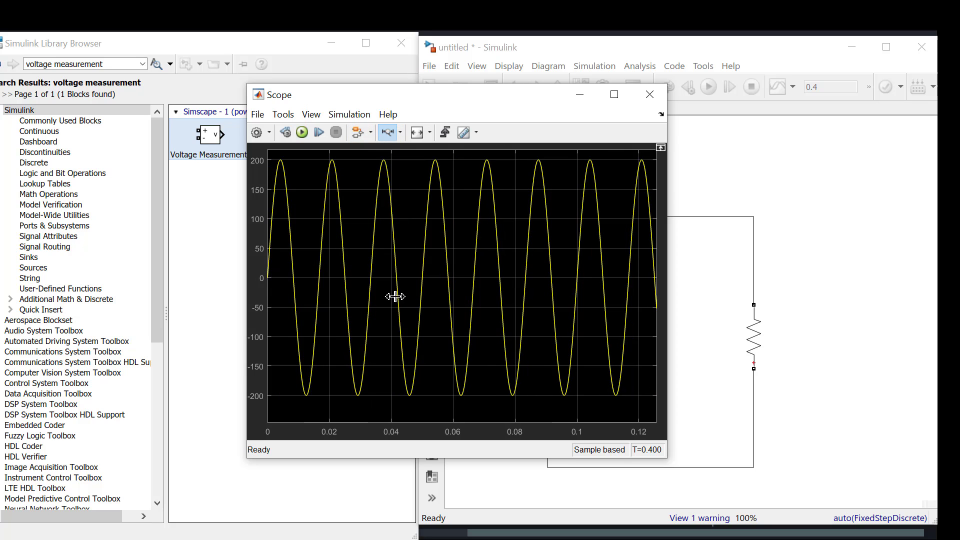
pyautogui.moveTo(448, 280); pyautogui.dragTo(268, 279)
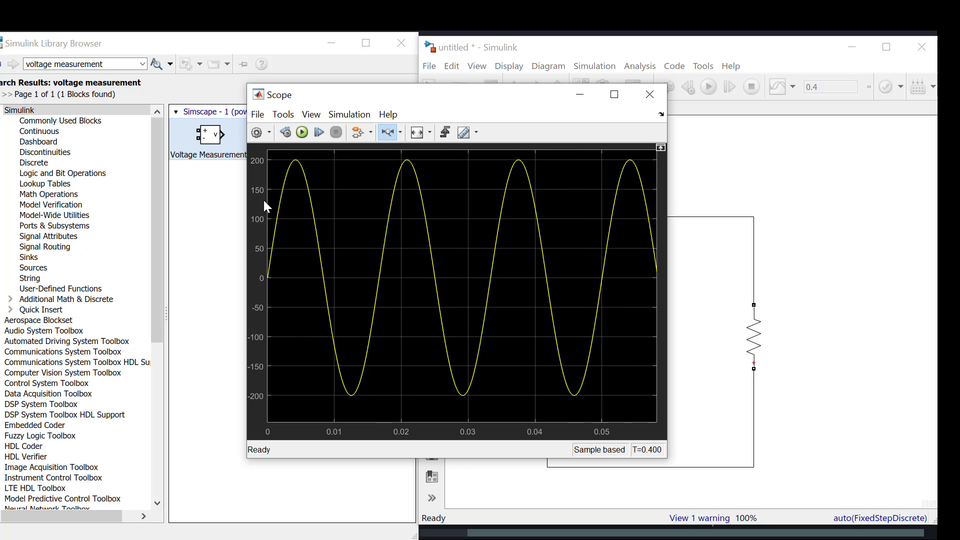
pyautogui.click(650, 92)
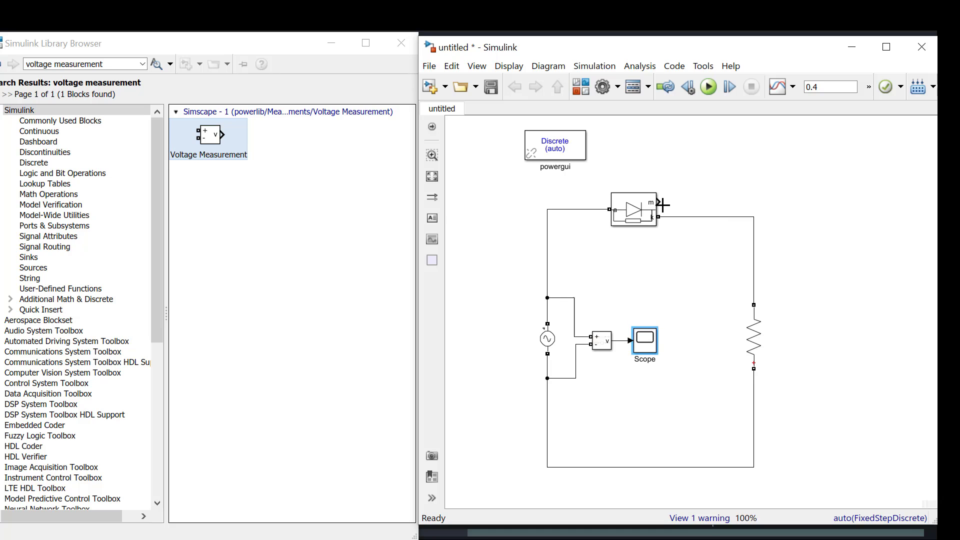
# Place a copy of the Scope above and to the right of the diode and connect it to the diode's m output
pyautogui.click(643, 352)
pyautogui.moveTo(650, 347); pyautogui.dragTo(709, 180)
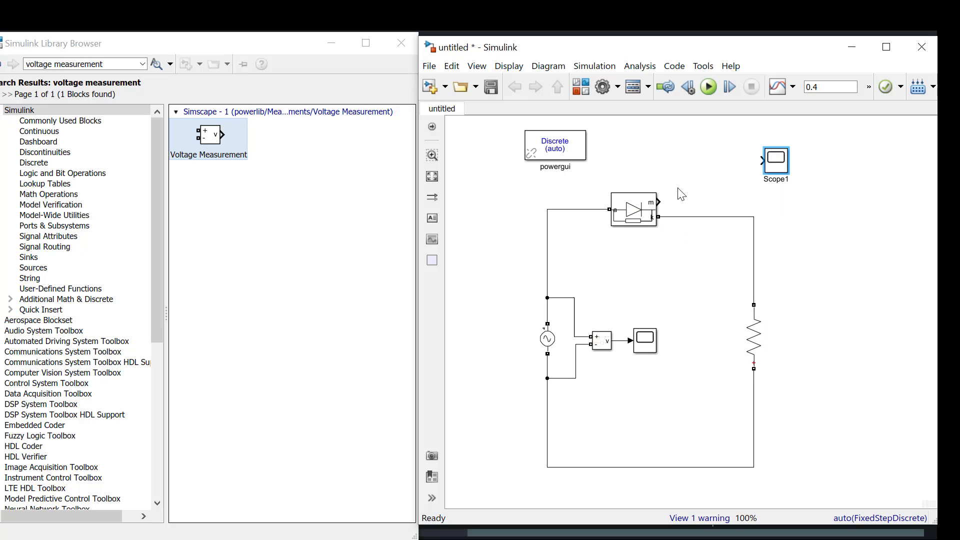
pyautogui.moveTo(659, 202); pyautogui.dragTo(761, 161)
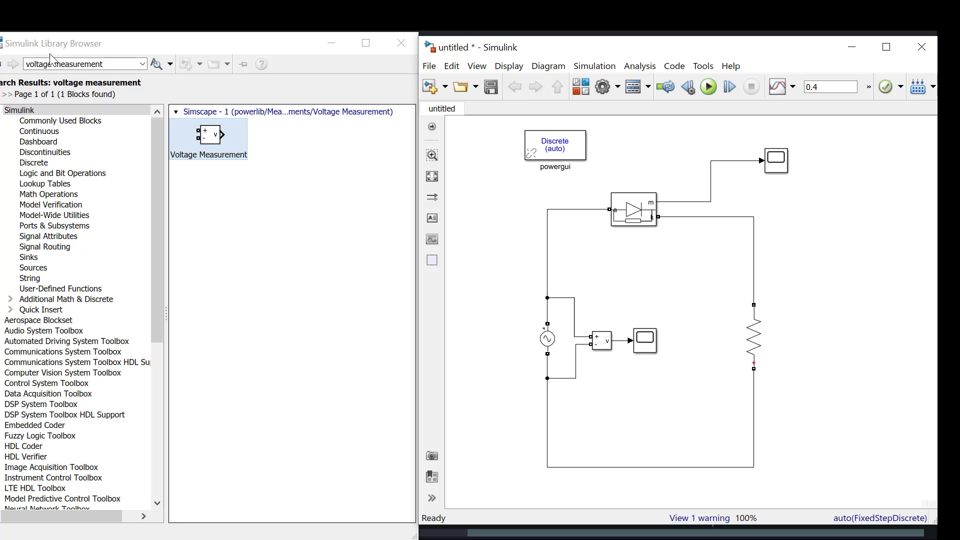
# Search the block library for "current measurement" and add a Current Measurement block to the right of the diode
pyautogui.click(24, 60)
pyautogui.moveTo(24, 61); pyautogui.dragTo(46, 66)
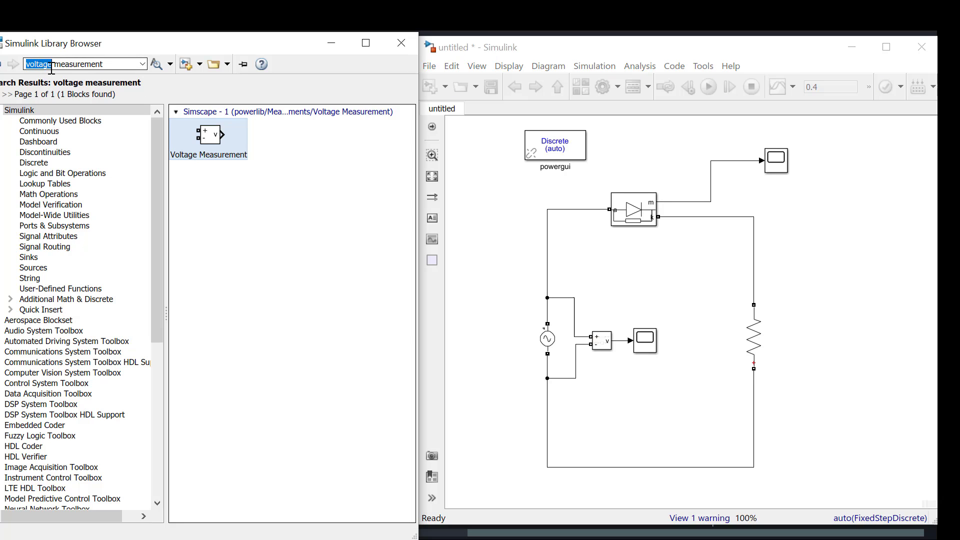
pyautogui.write('current')
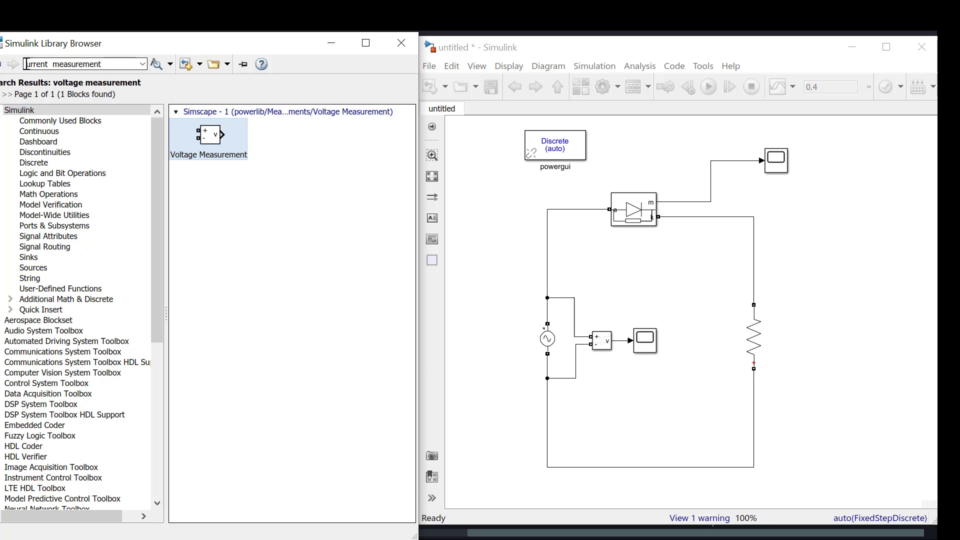
pyautogui.click(53, 64)
pyautogui.press('Return')
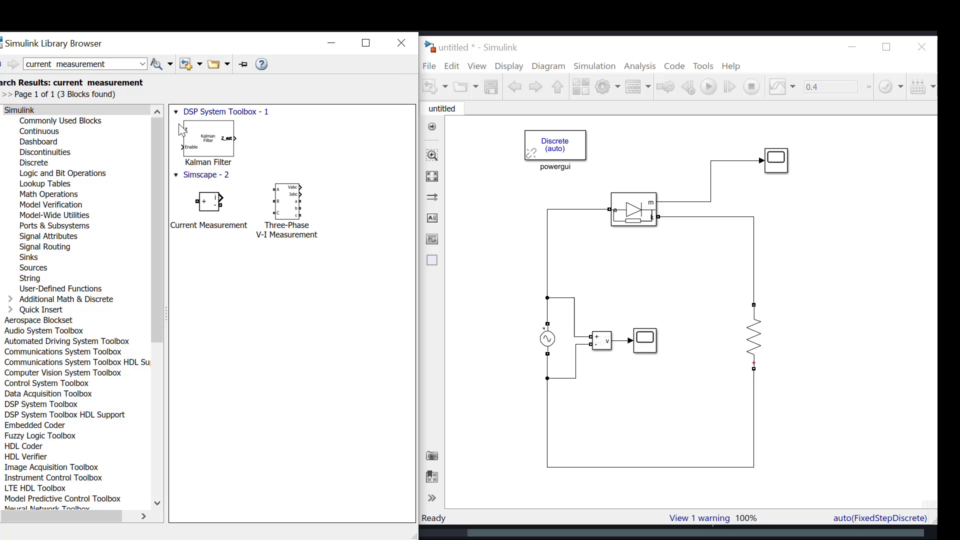
pyautogui.moveTo(213, 205); pyautogui.dragTo(795, 236)
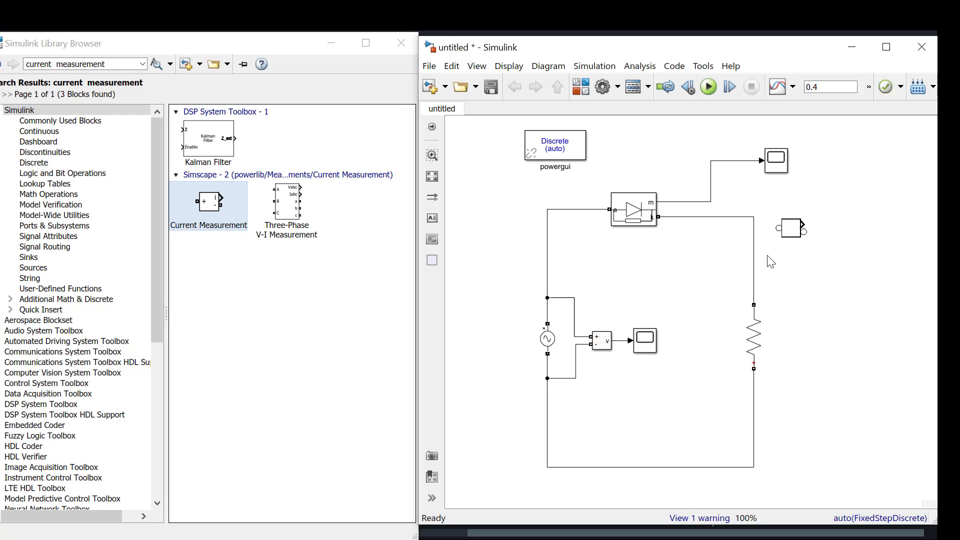
# Delete the line between the diode and the resistor and wire the Current Measurement block in series between them
pyautogui.click(728, 218)
pyautogui.press('Delete')
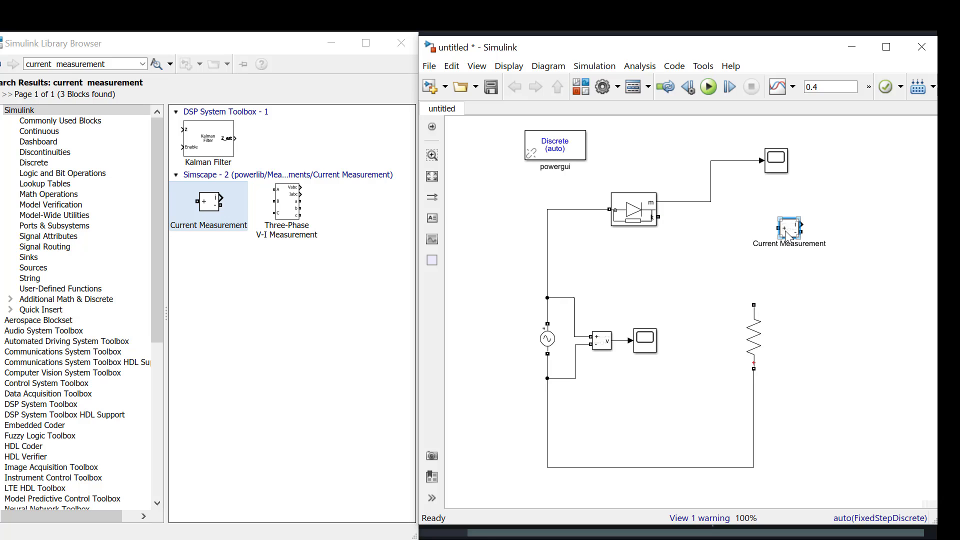
pyautogui.moveTo(790, 228); pyautogui.dragTo(727, 233)
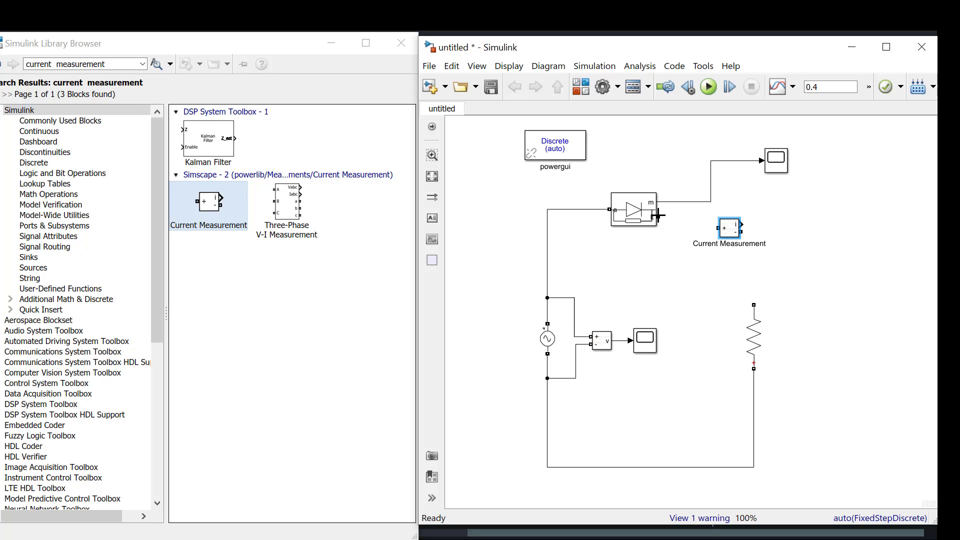
pyautogui.moveTo(659, 216)
pyautogui.mouseDown()
pyautogui.moveTo(767, 236)
pyautogui.moveTo(755, 304)
pyautogui.mouseUp()
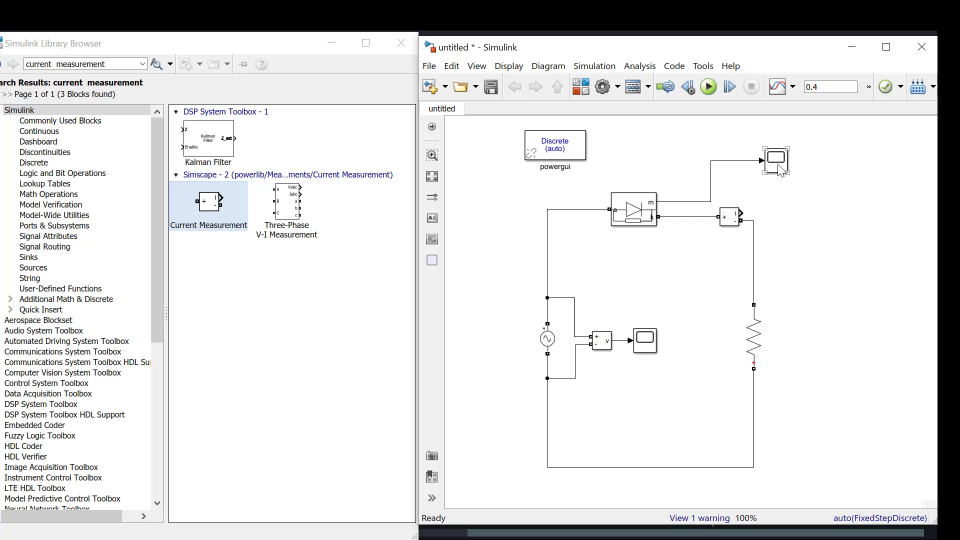
# Copy a Scope to the right of the Current Measurement block and connect it to the block's i output
pyautogui.click(788, 171)
pyautogui.moveTo(780, 164); pyautogui.dragTo(839, 214)
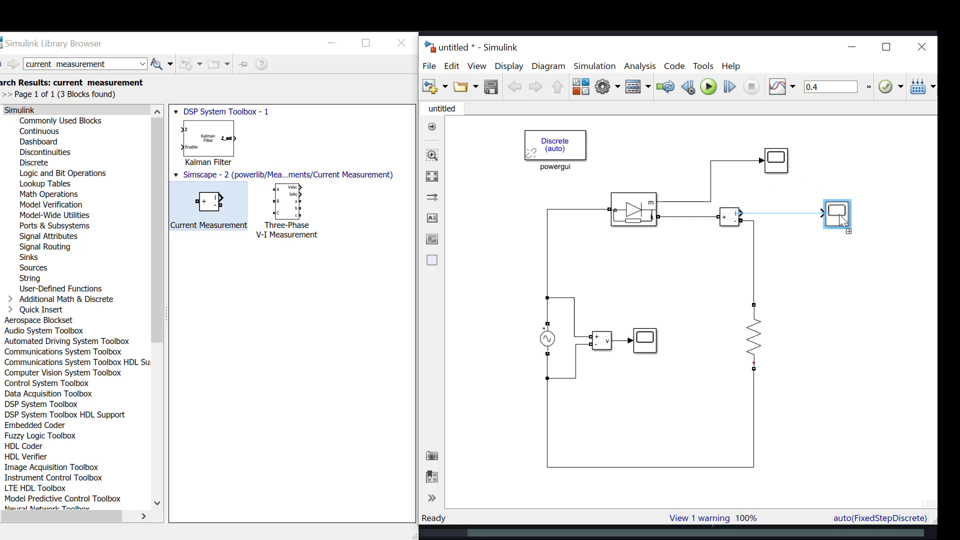
pyautogui.click(796, 214)
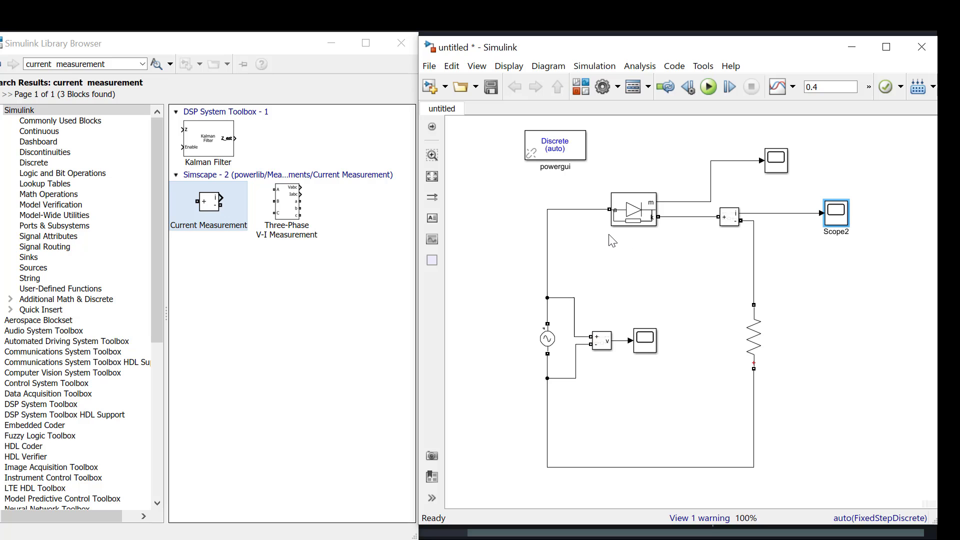
# Copy the Voltage Measurement block and a Scope beside the load resistor, and connect the measurement's output to the Scope
pyautogui.click(643, 225)
pyautogui.click(837, 233)
pyautogui.click(755, 345)
pyautogui.click(603, 342)
pyautogui.moveTo(605, 342); pyautogui.dragTo(803, 331)
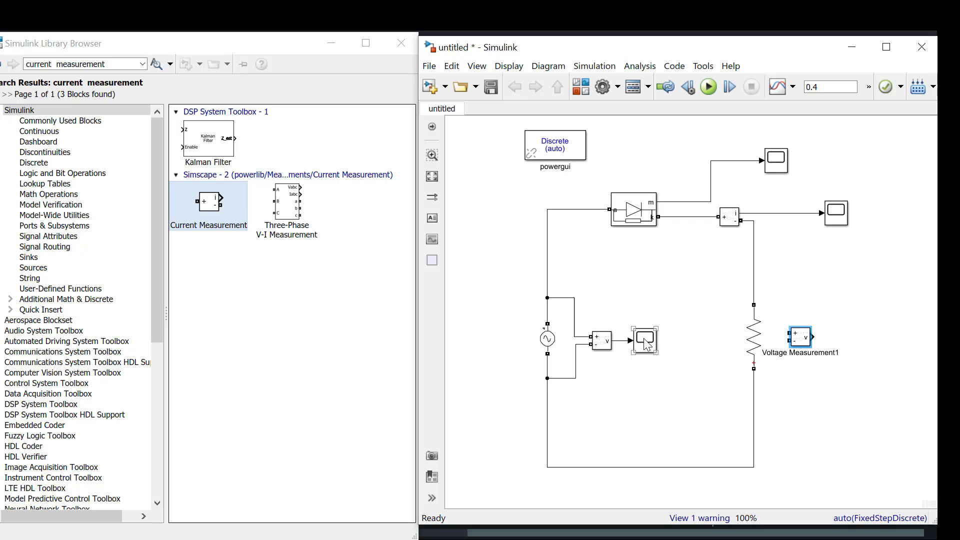
pyautogui.moveTo(645, 340); pyautogui.dragTo(866, 340)
pyautogui.click(831, 337)
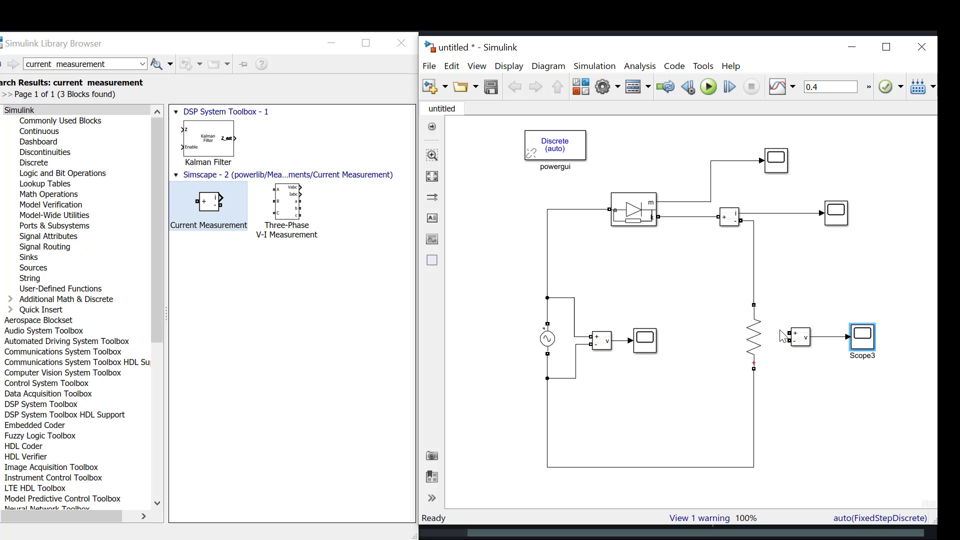
# Wire the new Voltage Measurement across the resistor and align the diode and load current Scopes above the load voltage Scope
pyautogui.moveTo(786, 333); pyautogui.dragTo(757, 290)
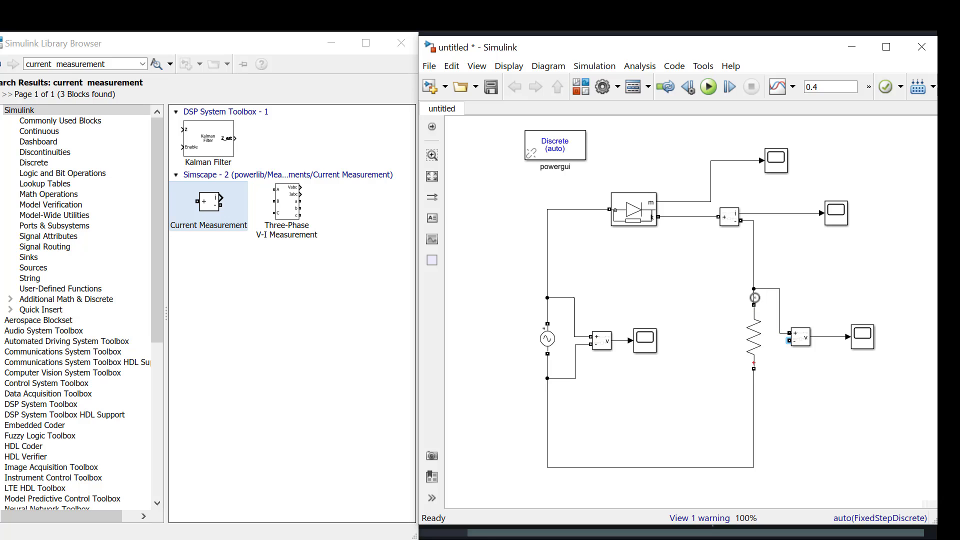
pyautogui.moveTo(791, 344); pyautogui.dragTo(754, 405)
pyautogui.moveTo(834, 220); pyautogui.dragTo(860, 220)
pyautogui.moveTo(783, 159); pyautogui.dragTo(873, 158)
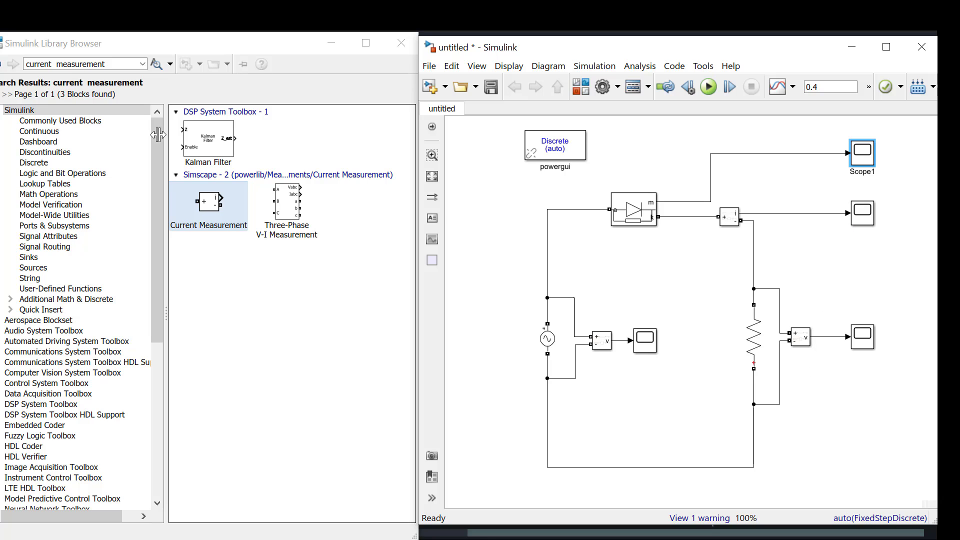
# Search the block library for "mux" and add a Mux block above the load's Voltage Measurement block
pyautogui.moveTo(26, 64); pyautogui.dragTo(107, 64)
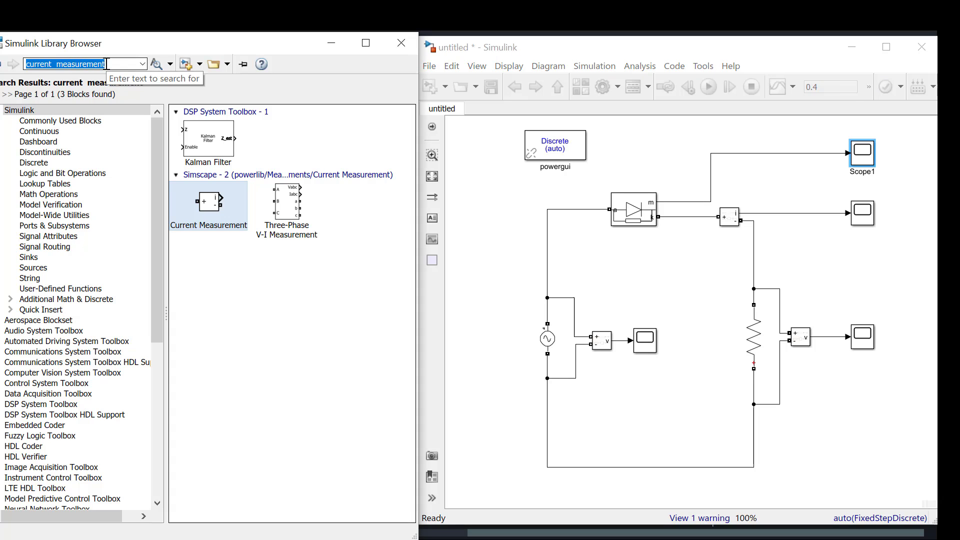
pyautogui.write('mux')
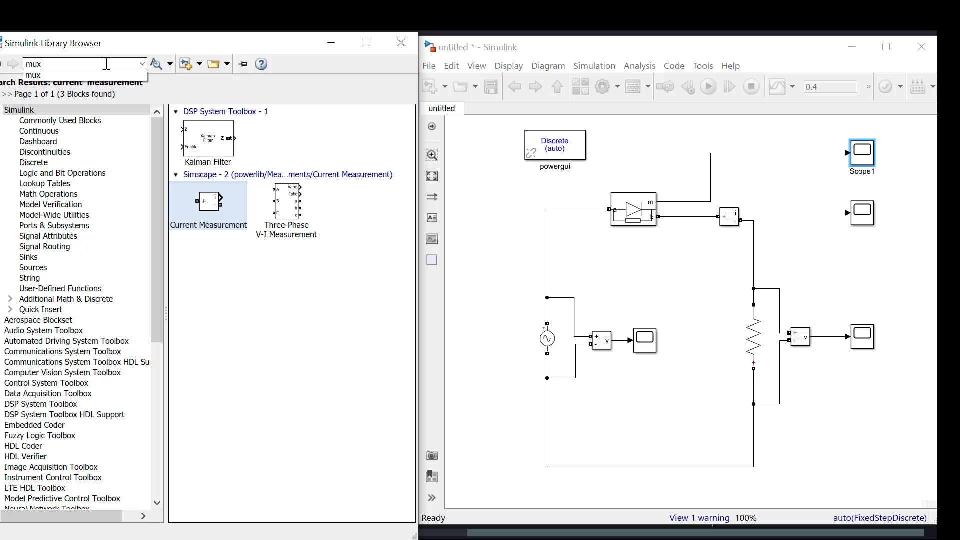
pyautogui.click(157, 64)
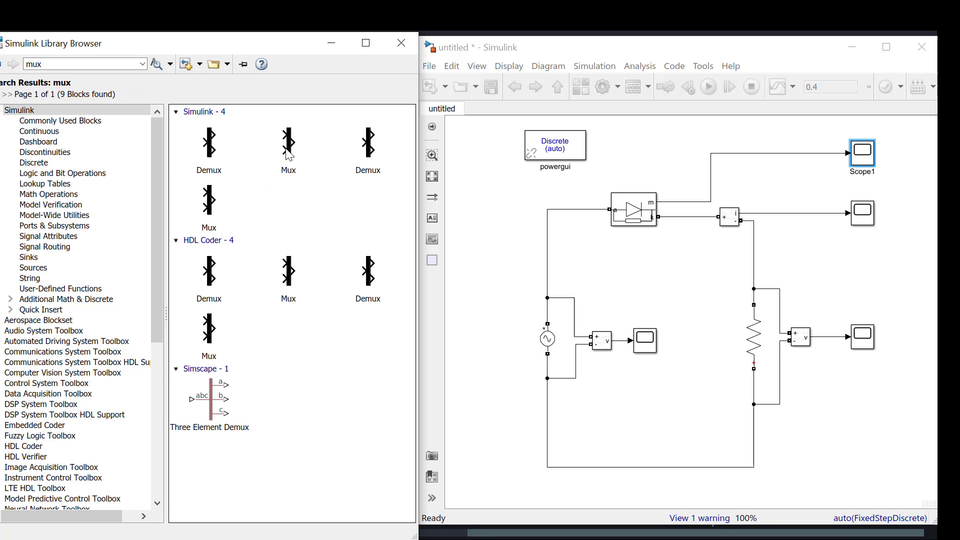
pyautogui.moveTo(287, 150); pyautogui.dragTo(826, 270)
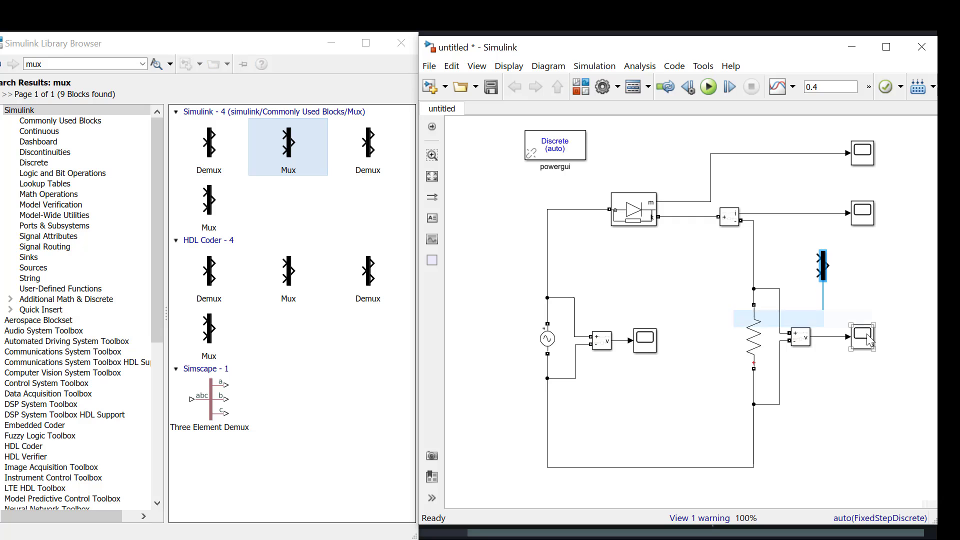
# Copy a Scope beside the Mux, connect it to the Mux output, and wire the lower Mux input to the load voltage signal
pyautogui.moveTo(865, 331); pyautogui.dragTo(871, 262)
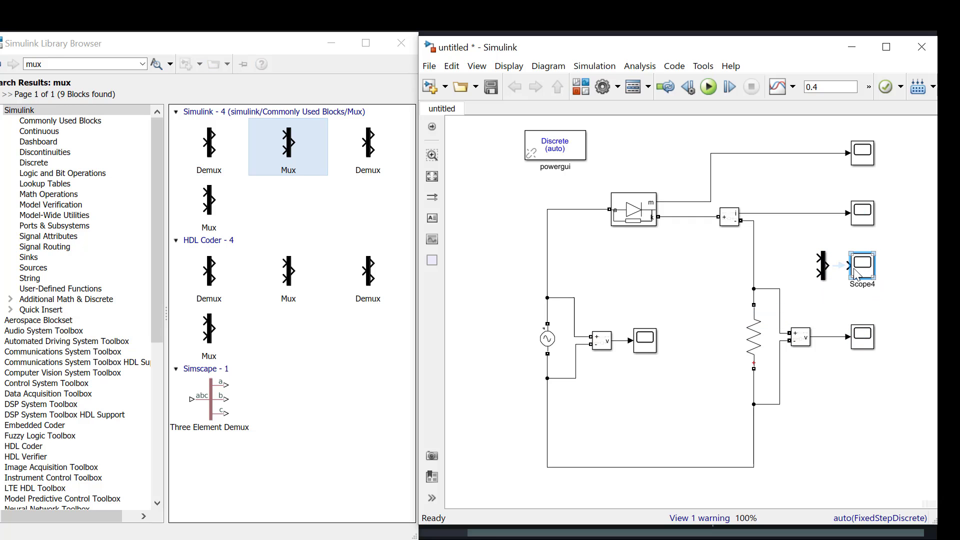
pyautogui.click(835, 265)
pyautogui.click(823, 275)
pyautogui.moveTo(816, 274)
pyautogui.mouseDown()
pyautogui.moveTo(825, 311)
pyautogui.moveTo(814, 315)
pyautogui.moveTo(775, 270)
pyautogui.moveTo(794, 281)
pyautogui.moveTo(823, 336)
pyautogui.mouseUp()
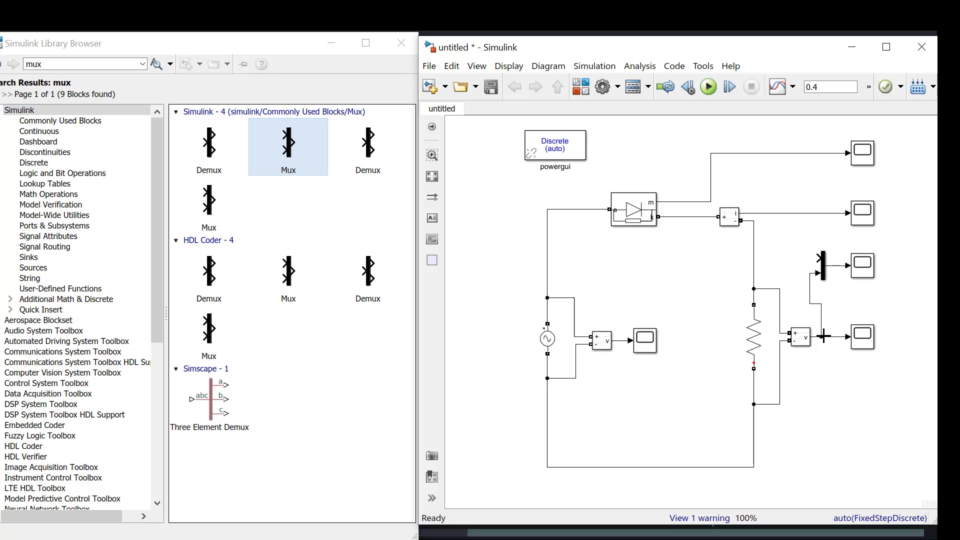
# Wire the upper Mux input to the load current signal and shift the diode and load current Scopes closer into line with the Mux Scope
pyautogui.click(860, 273)
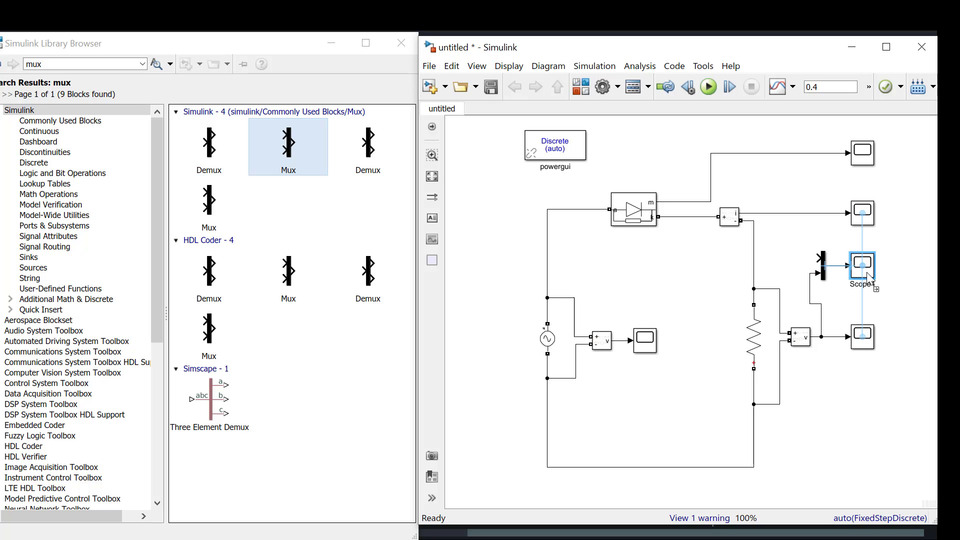
pyautogui.moveTo(825, 271); pyautogui.dragTo(785, 213)
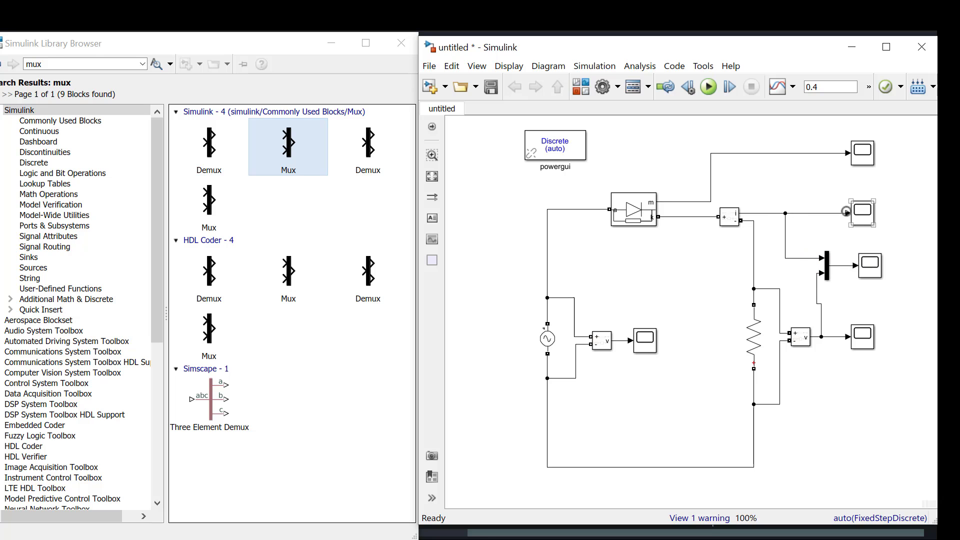
pyautogui.click(871, 216)
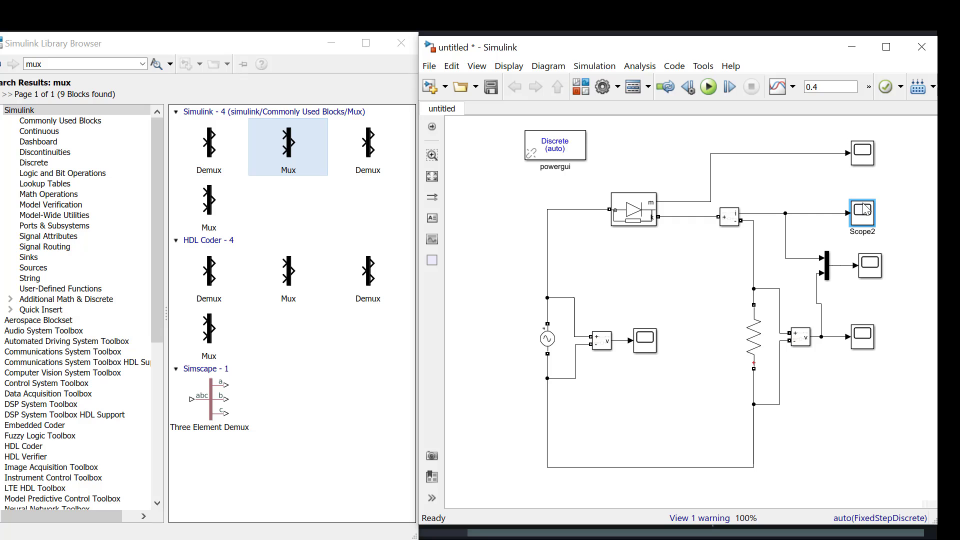
pyautogui.moveTo(868, 210); pyautogui.dragTo(875, 210)
pyautogui.moveTo(862, 154); pyautogui.dragTo(866, 150)
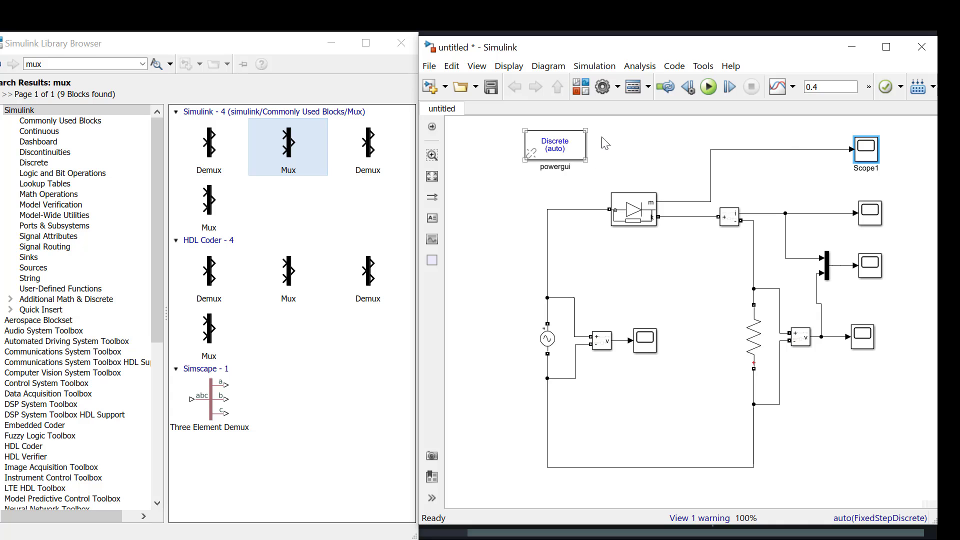
# Run the simulation for 0.4 s and open the Scope connected to the diode's measurement output
pyautogui.click(709, 88)
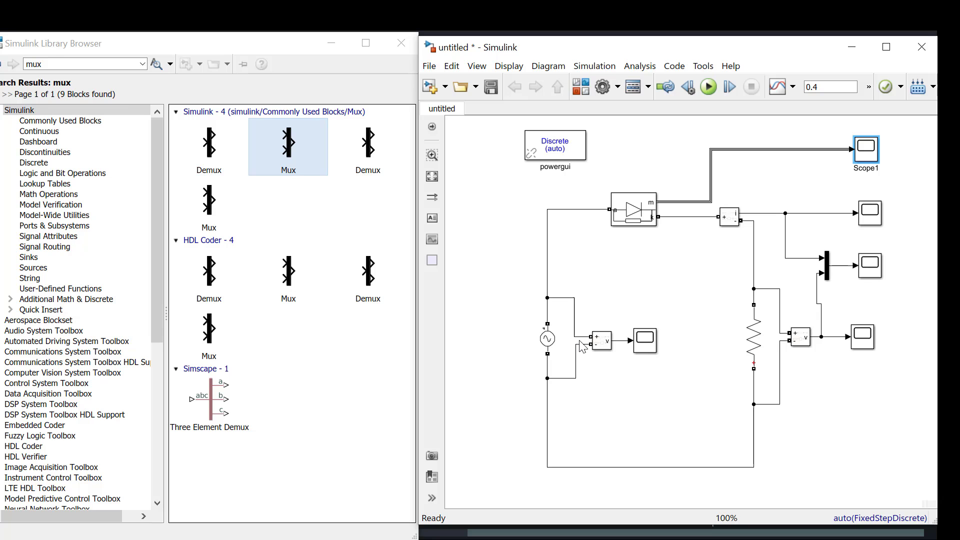
pyautogui.click(652, 342)
pyautogui.click(559, 305)
pyautogui.click(861, 154)
pyautogui.doubleClick(863, 157)
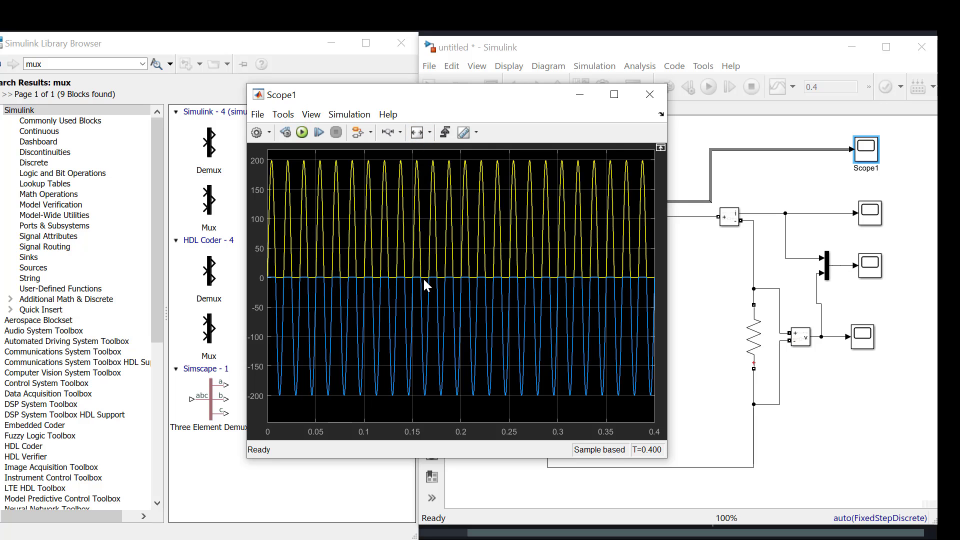
# Zoom the diode waveforms along the time axis to about 0–0.08 s, examine them, and dismiss the Scope window
pyautogui.click(398, 133)
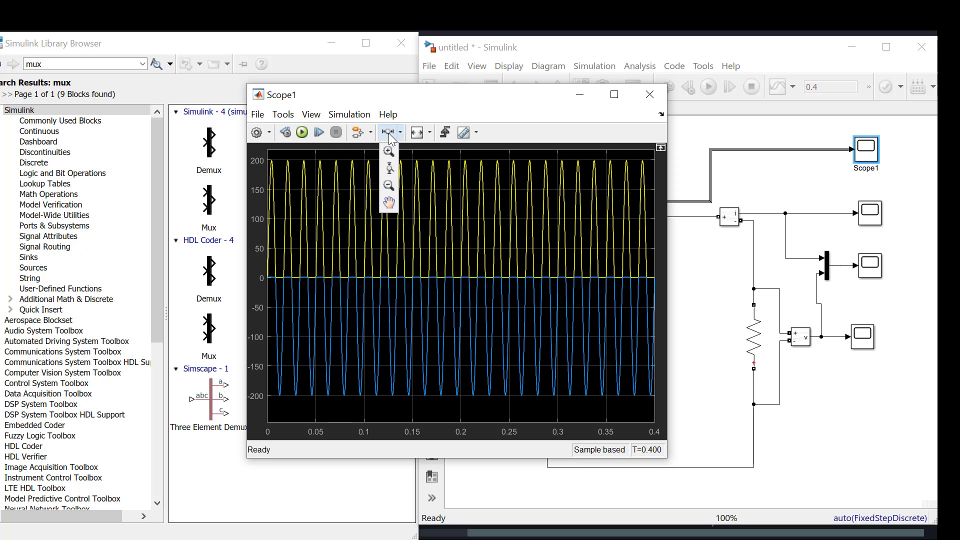
pyautogui.click(392, 170)
pyautogui.moveTo(412, 275); pyautogui.dragTo(277, 273)
pyautogui.moveTo(490, 285); pyautogui.dragTo(264, 279)
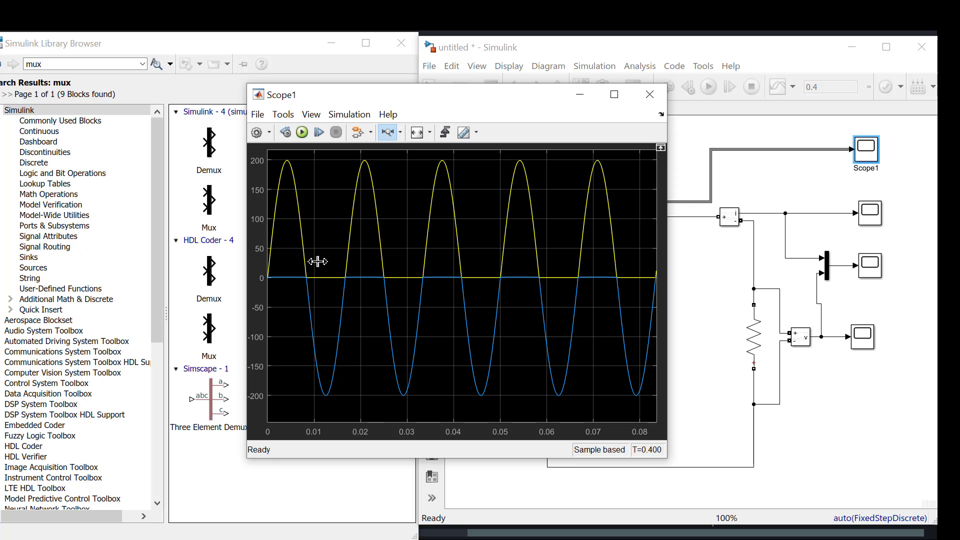
pyautogui.click(578, 95)
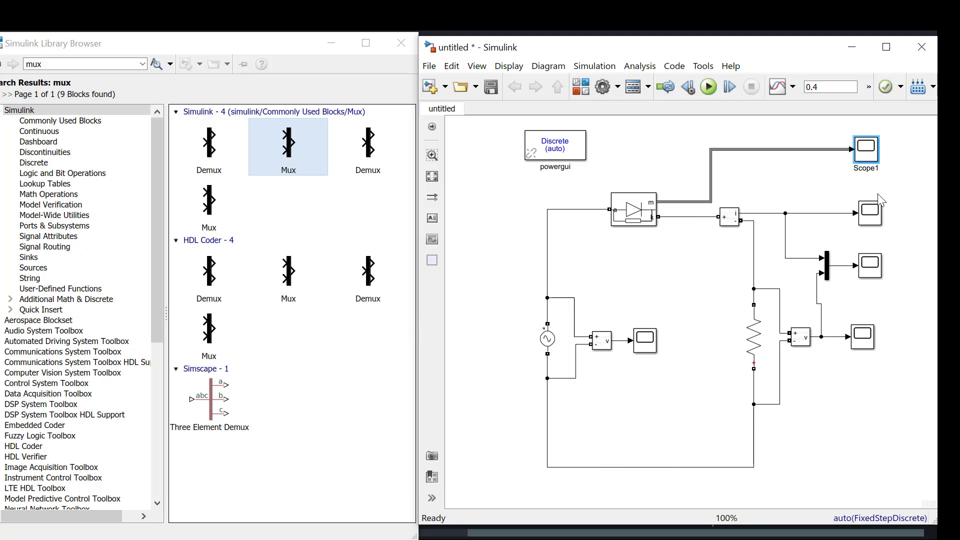
# Open the load current Scope, zoom its time axis to about 0.004–0.042 s to examine the waveform, and close it
pyautogui.doubleClick(872, 219)
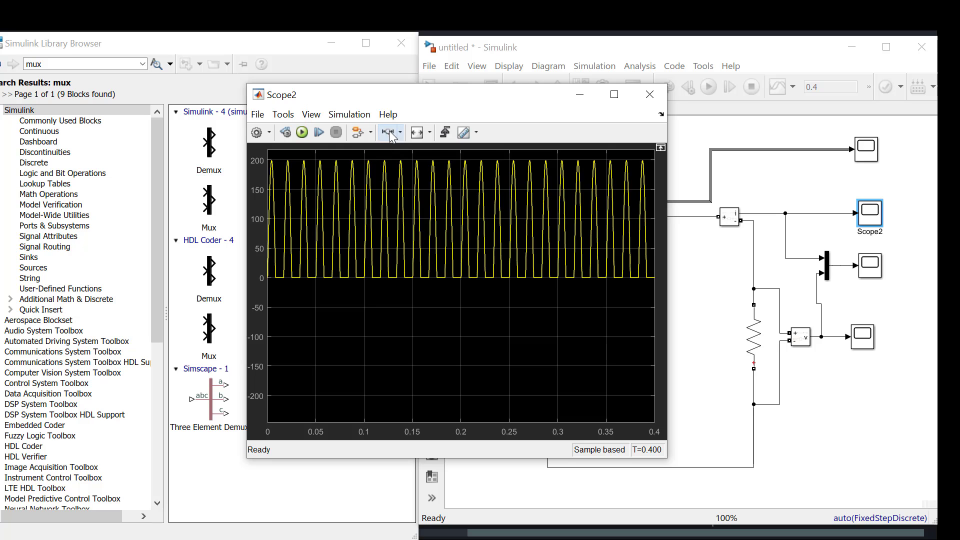
pyautogui.click(390, 132)
pyautogui.moveTo(430, 233); pyautogui.dragTo(266, 223)
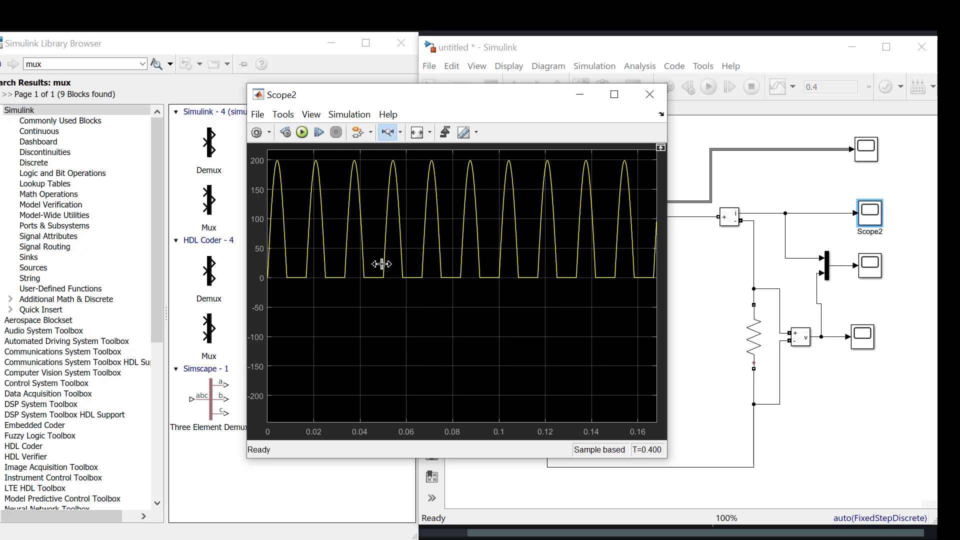
pyautogui.moveTo(440, 249); pyautogui.dragTo(268, 247)
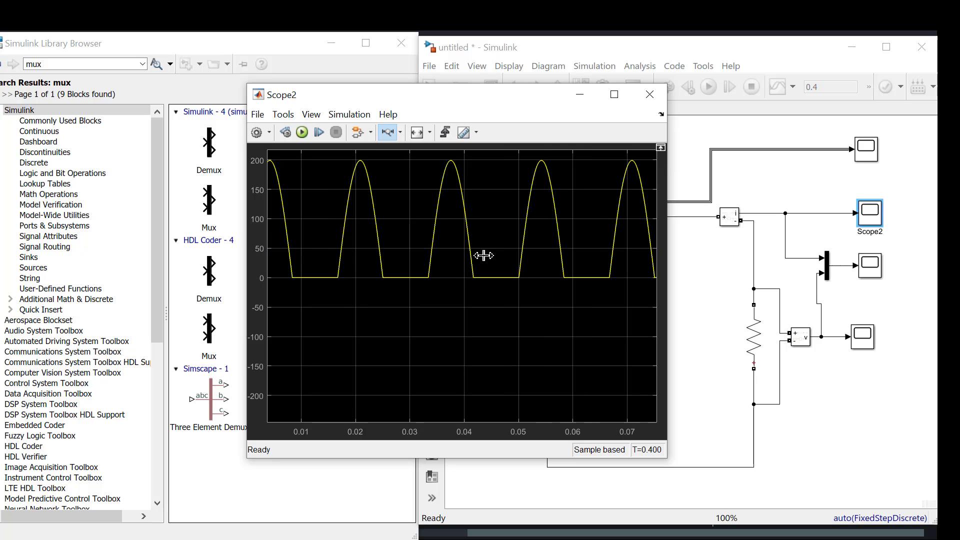
pyautogui.moveTo(484, 255); pyautogui.dragTo(265, 246)
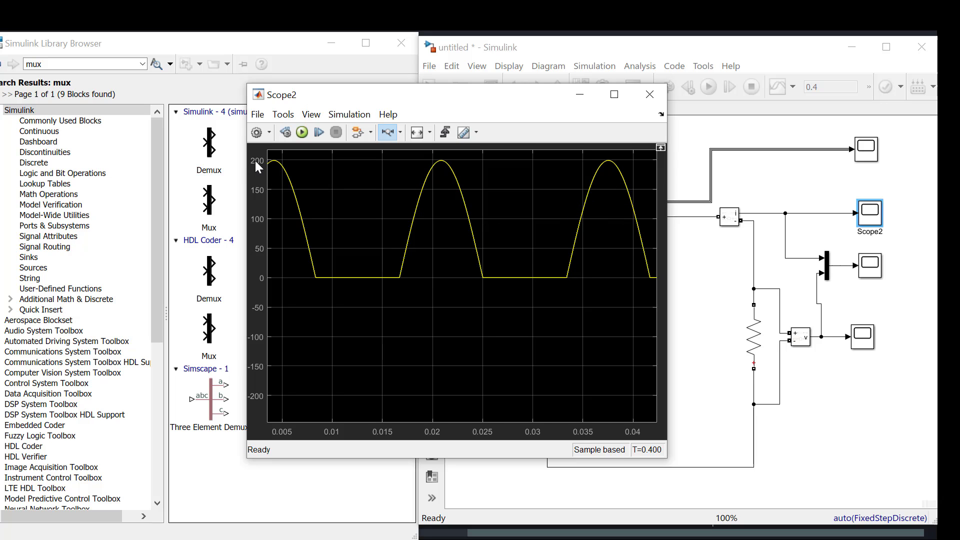
pyautogui.click(758, 337)
pyautogui.click(719, 306)
pyautogui.click(651, 93)
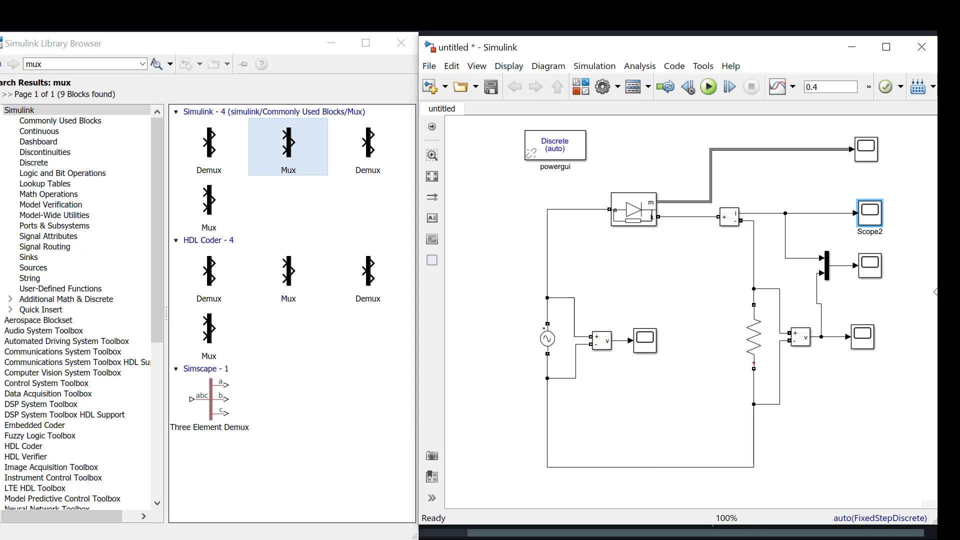
# Open the load voltage Scope, zoom its time axis to about 0.031–0.054 s to examine the waveform, and close it
pyautogui.click(876, 269)
pyautogui.click(868, 345)
pyautogui.doubleClick(867, 345)
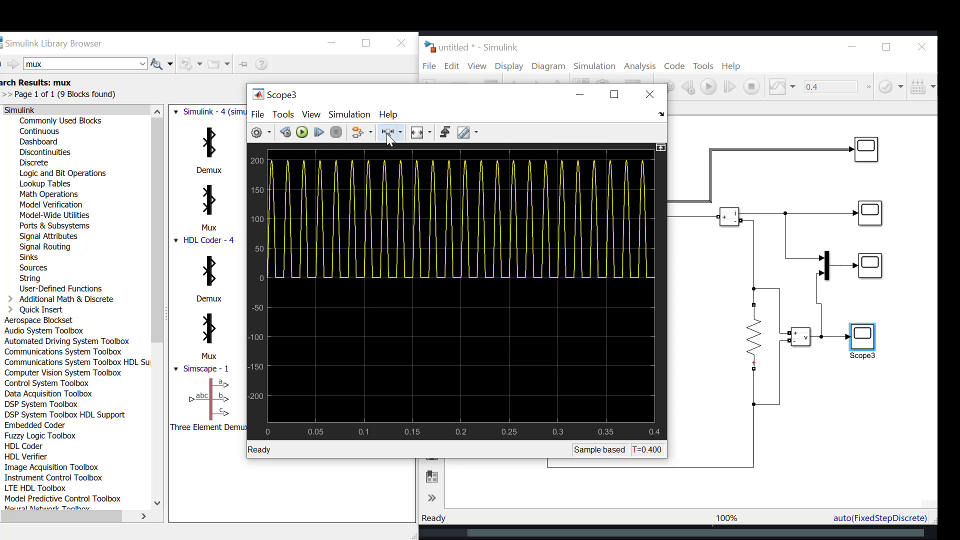
pyautogui.moveTo(414, 227); pyautogui.dragTo(290, 218)
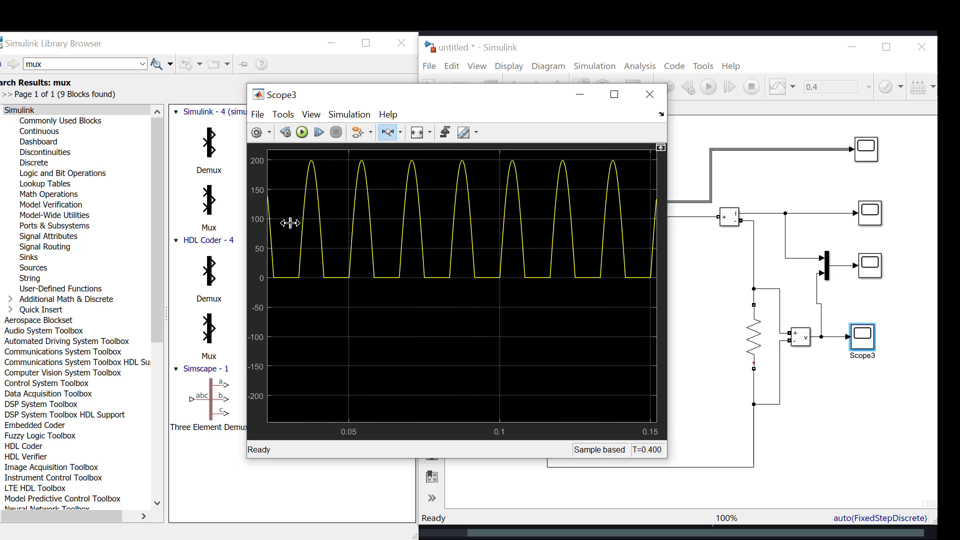
pyautogui.moveTo(464, 237); pyautogui.dragTo(303, 229)
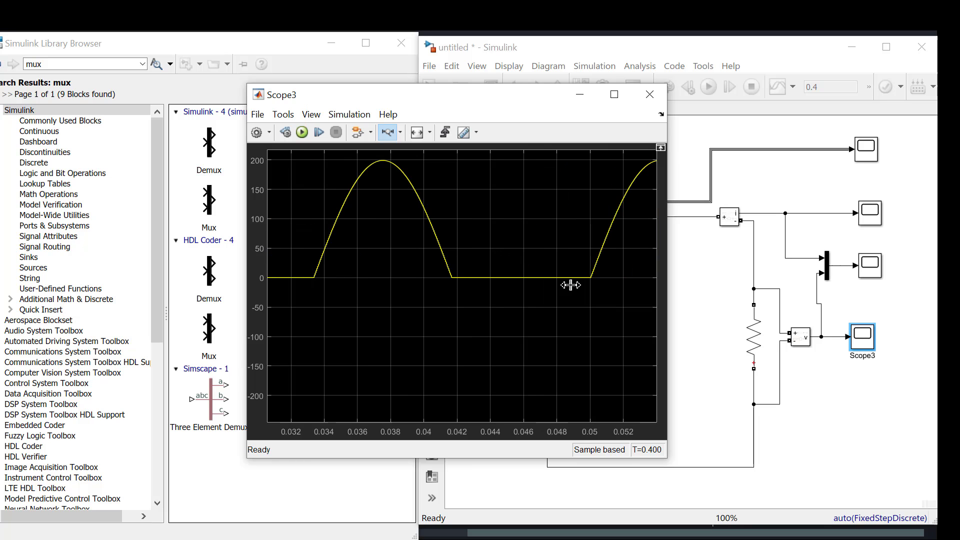
pyautogui.click(649, 94)
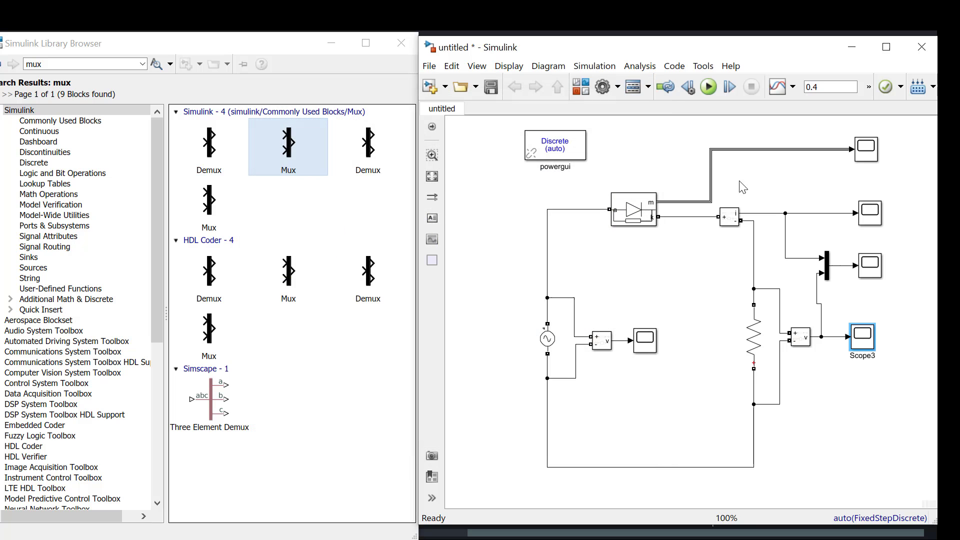
# Open the Mux output Scope, zoom its time axis to about 0.02–0.045 s to compare load current and voltage, and close it
pyautogui.click(873, 270)
pyautogui.doubleClick(872, 270)
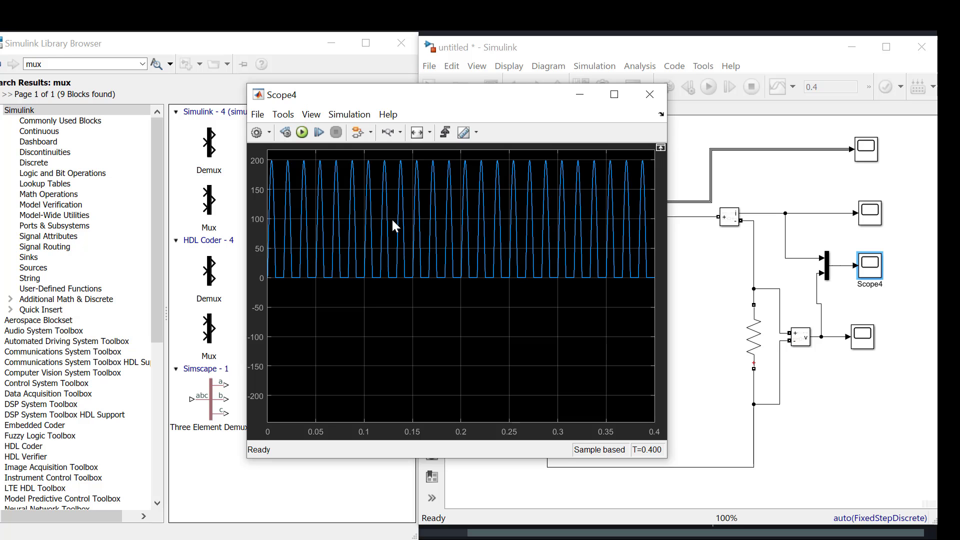
pyautogui.click(391, 132)
pyautogui.moveTo(408, 242); pyautogui.dragTo(311, 236)
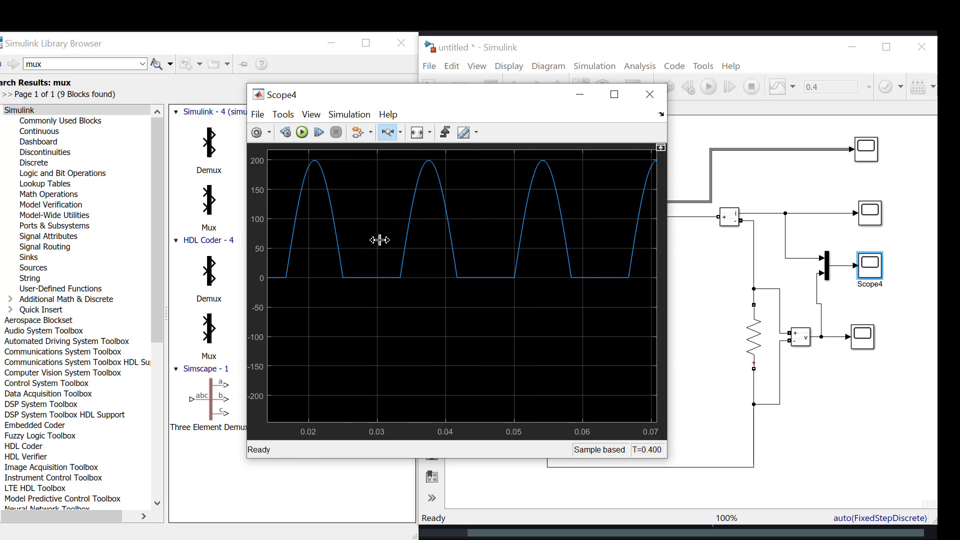
pyautogui.moveTo(484, 237); pyautogui.dragTo(312, 235)
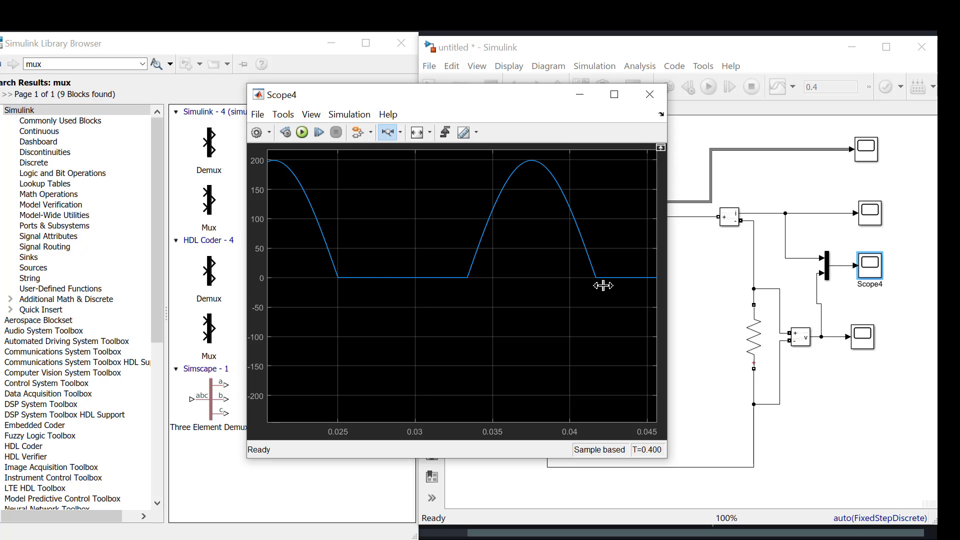
pyautogui.click(649, 95)
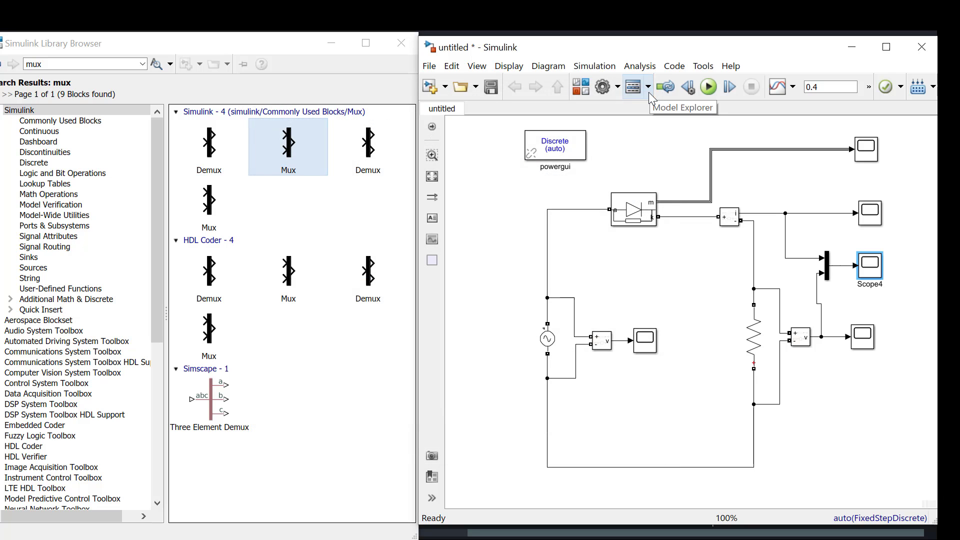